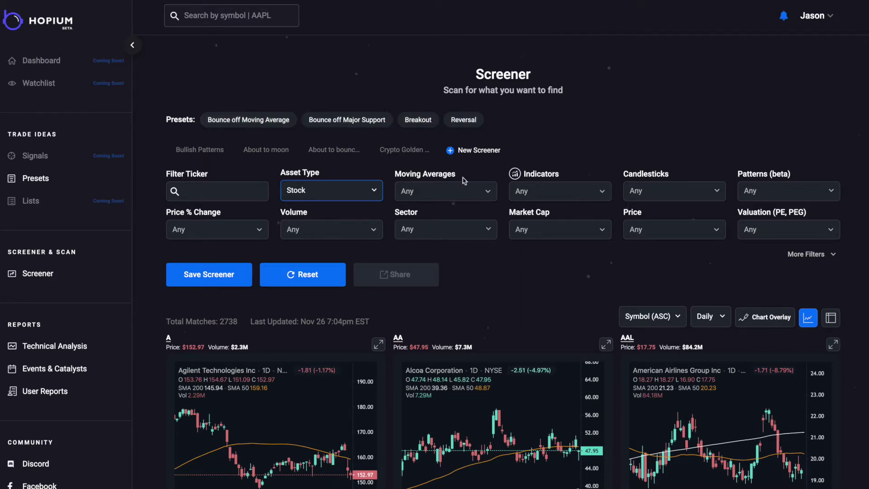
Apply the Breakout preset to the stock screener and look through the matching charts
{"action": "left_click", "coordinate": [418, 120]}
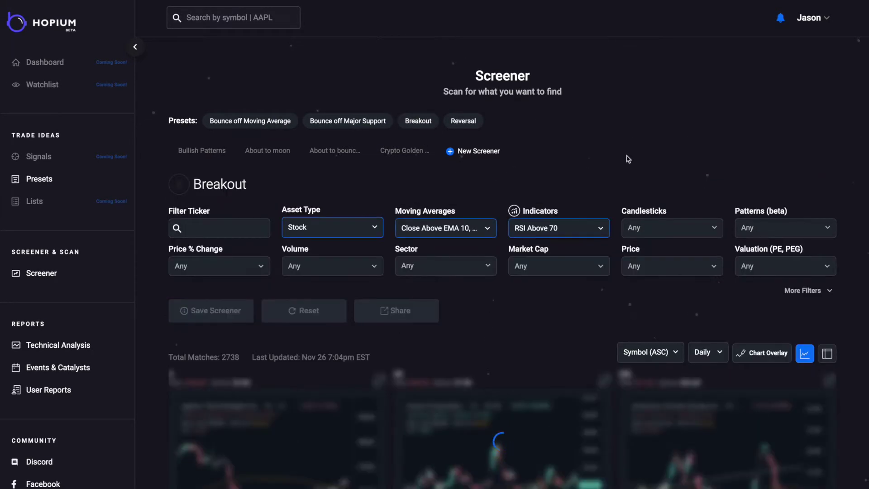
{"action": "scroll", "coordinate": [622, 211], "scroll_direction": "down", "scroll_amount": 7}
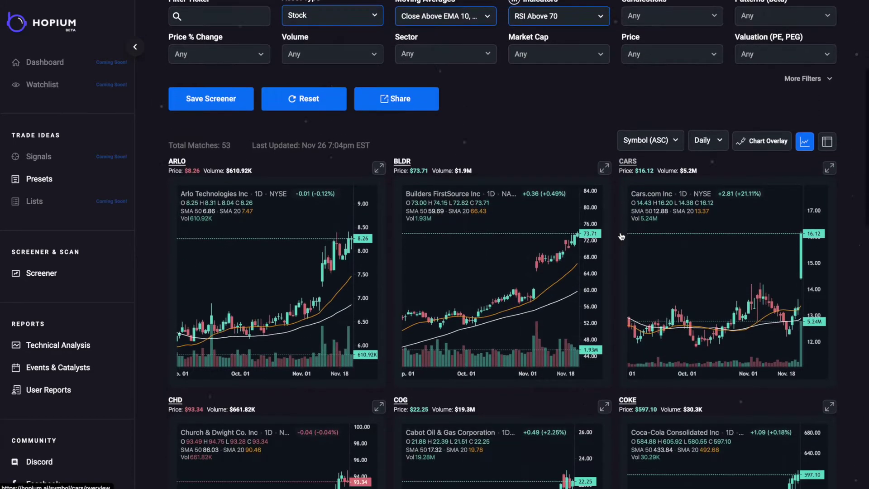
{"action": "scroll", "coordinate": [621, 236], "scroll_direction": "down", "scroll_amount": 4}
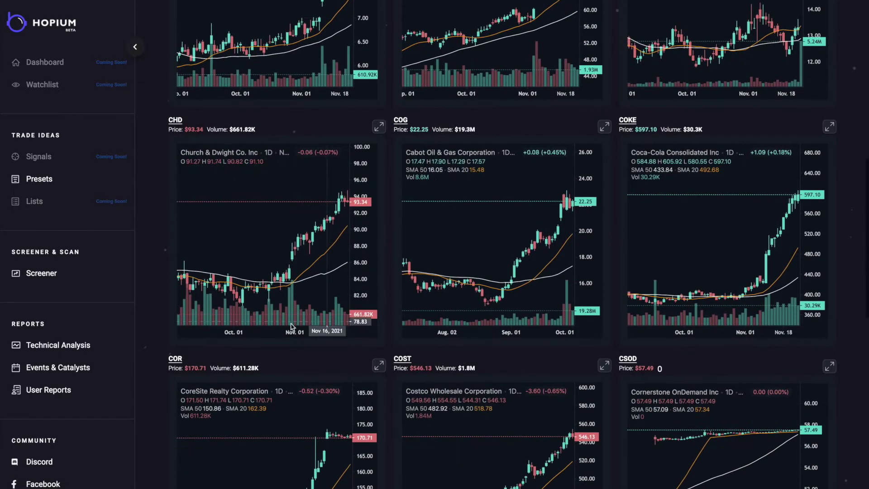
{"action": "scroll", "coordinate": [615, 233], "scroll_direction": "down", "scroll_amount": 5}
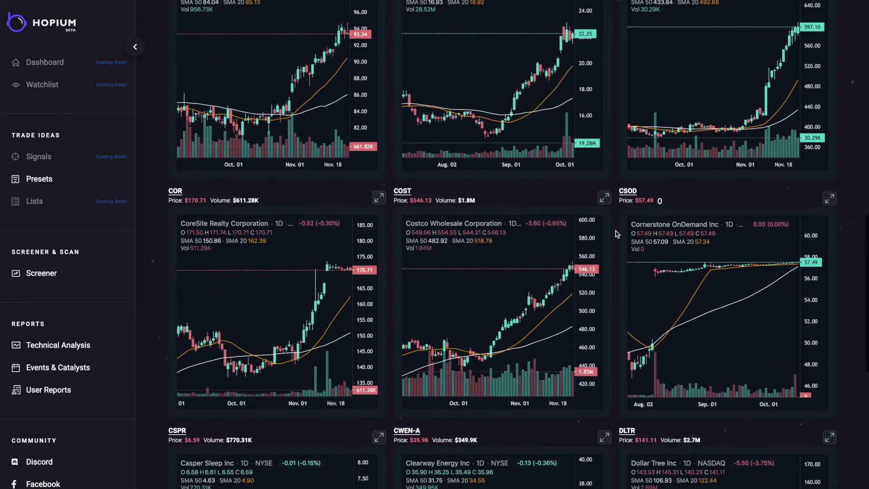
{"action": "scroll", "coordinate": [611, 217], "scroll_direction": "down", "scroll_amount": 1}
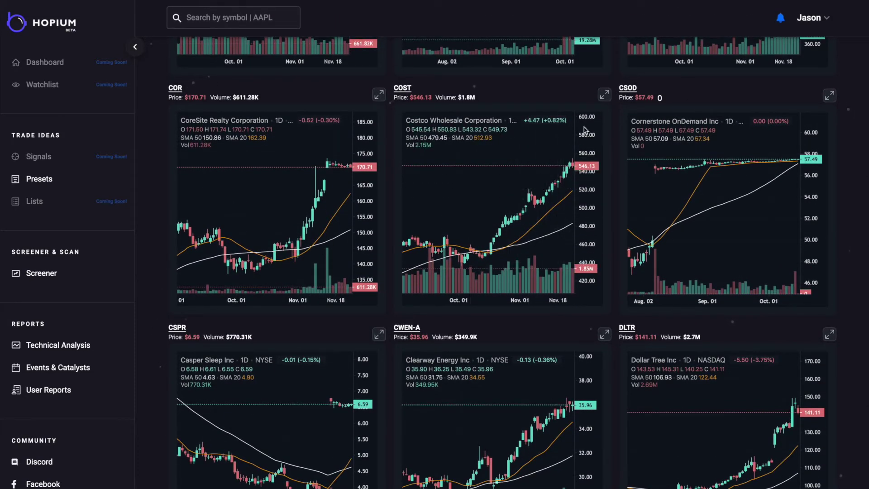
Inspect the enlarged Costco (COST) chart on the daily and 1h intervals, and return to the screener results
{"action": "left_click", "coordinate": [605, 95]}
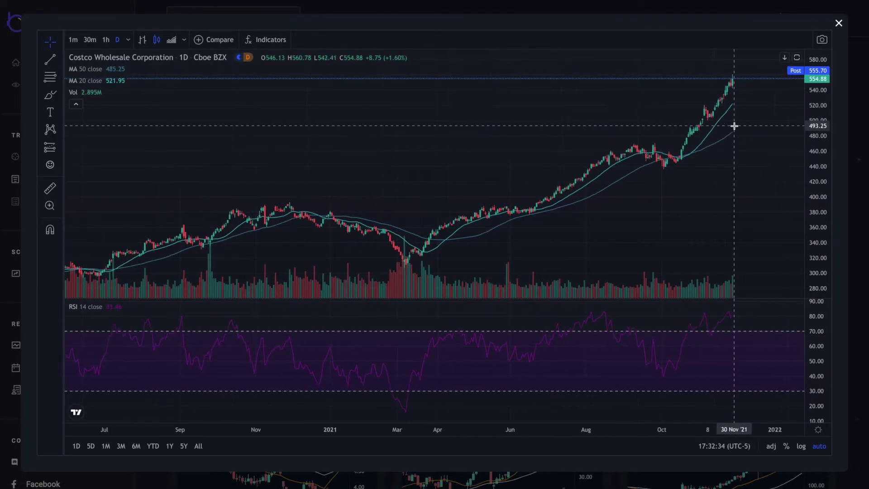
{"action": "scroll", "coordinate": [734, 126], "scroll_direction": "down", "scroll_amount": 4}
{"action": "scroll", "coordinate": [734, 127], "scroll_direction": "up", "scroll_amount": 6}
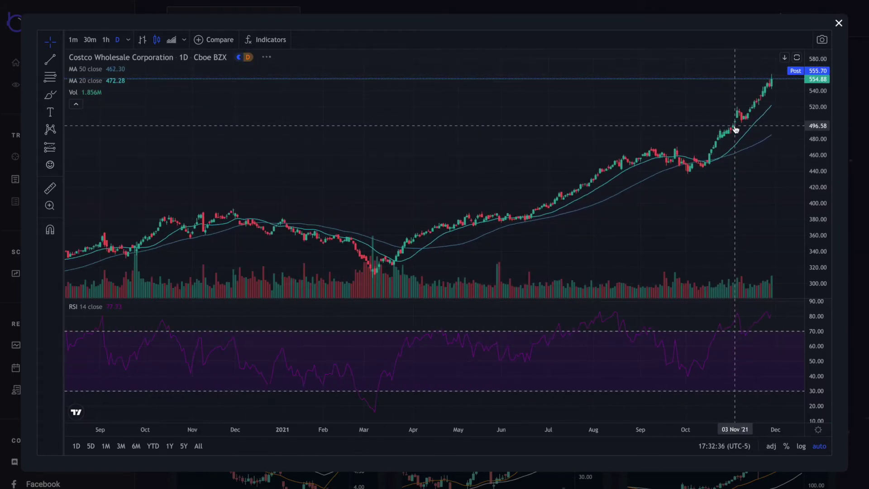
{"action": "left_click", "coordinate": [106, 47]}
{"action": "scroll", "coordinate": [563, 178], "scroll_direction": "down", "scroll_amount": 3}
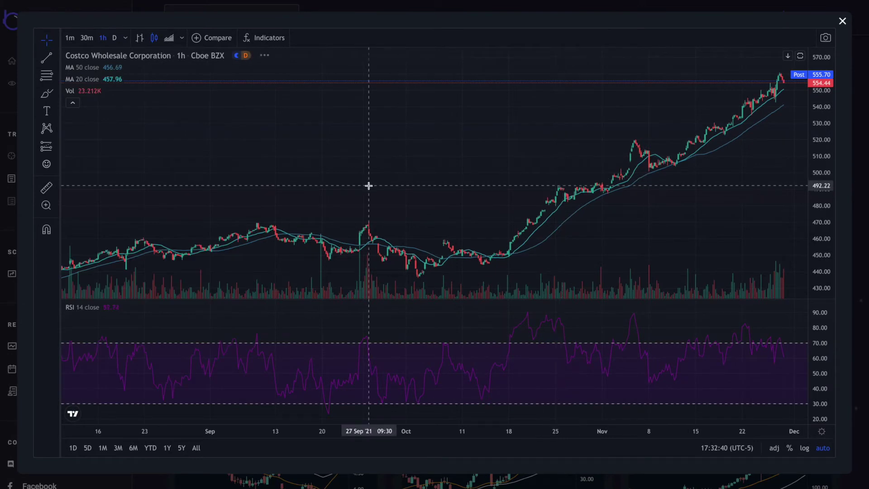
{"action": "left_click_drag", "start_coordinate": [368, 186], "coordinate": [601, 178]}
{"action": "scroll", "coordinate": [724, 136], "scroll_direction": "down", "scroll_amount": 2}
{"action": "left_click", "coordinate": [842, 21]}
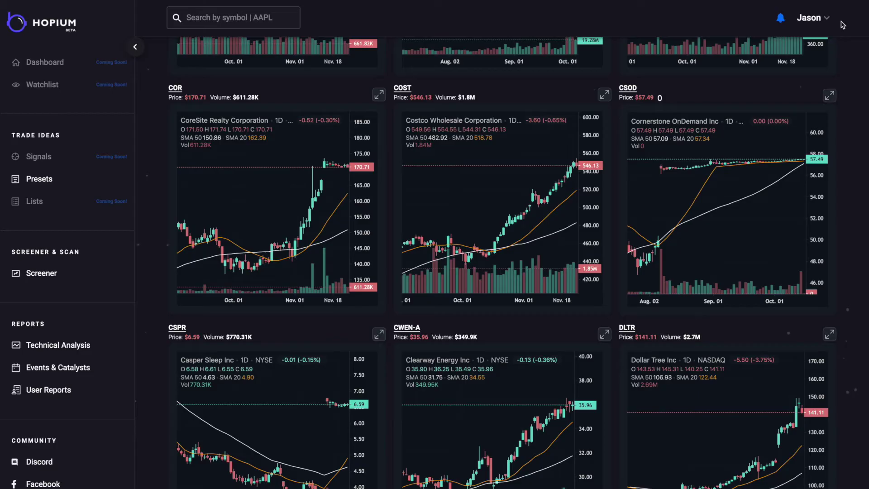
Review the Breakout preset's moving average conditions and the values available for comparison in the first one
{"action": "scroll", "coordinate": [616, 107], "scroll_direction": "up", "scroll_amount": 10}
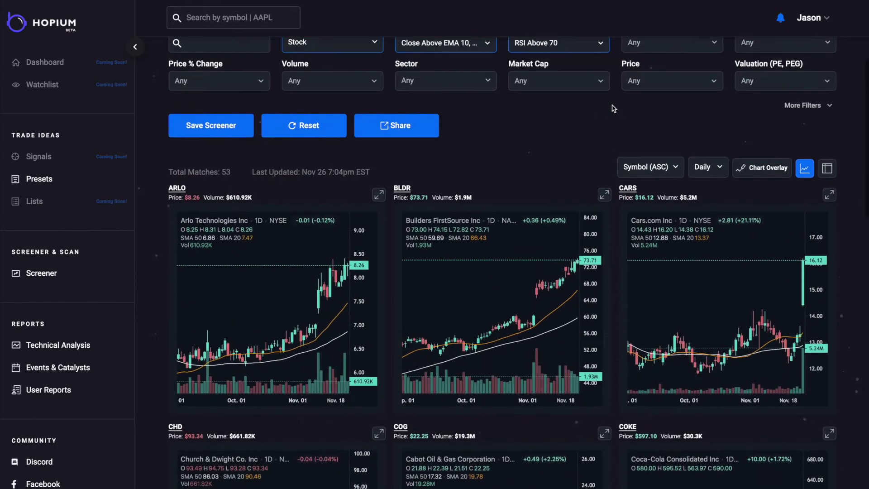
{"action": "scroll", "coordinate": [613, 109], "scroll_direction": "up", "scroll_amount": 3}
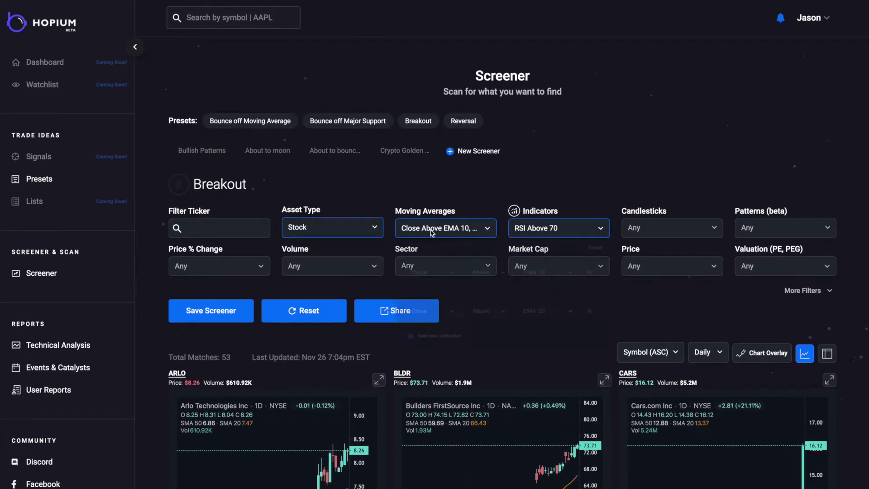
{"action": "left_click", "coordinate": [431, 232]}
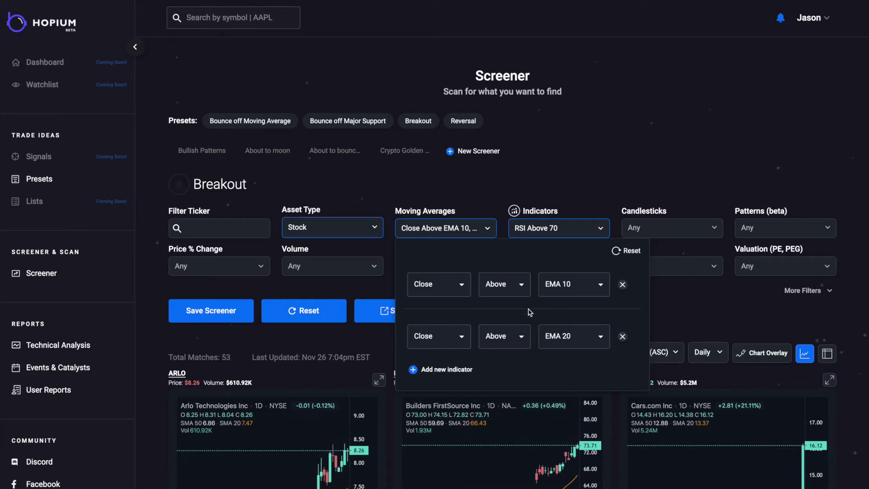
{"action": "left_click", "coordinate": [585, 288]}
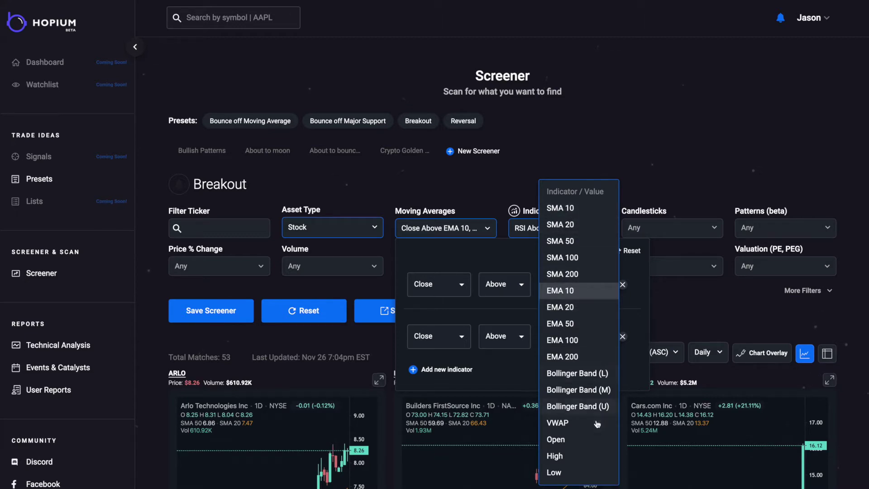
{"action": "left_click", "coordinate": [635, 130]}
{"action": "left_click", "coordinate": [615, 135]}
Review the Breakout preset's RSI condition and the other technical indicators available for it
{"action": "left_click", "coordinate": [563, 231]}
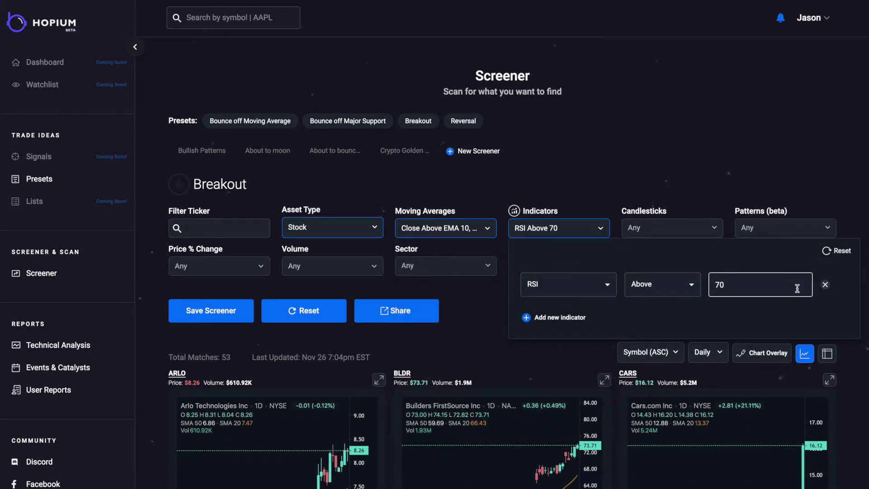
{"action": "left_click", "coordinate": [593, 284]}
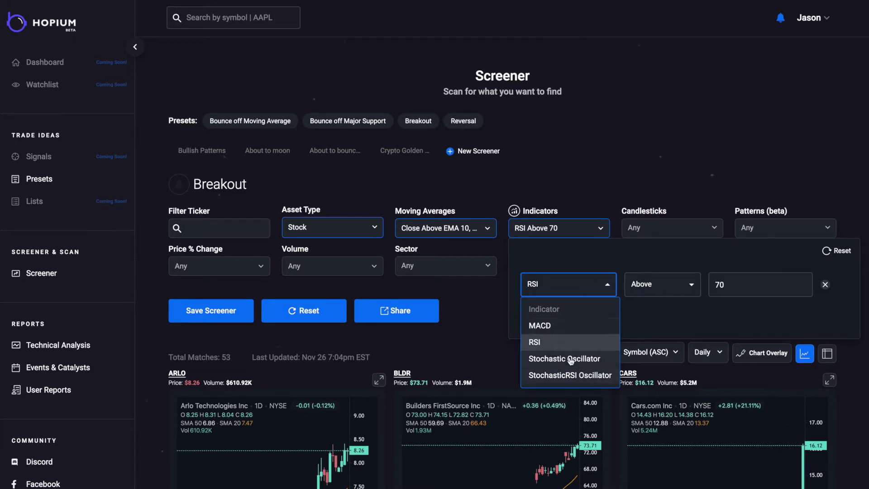
{"action": "left_click", "coordinate": [647, 159]}
{"action": "left_click", "coordinate": [648, 159]}
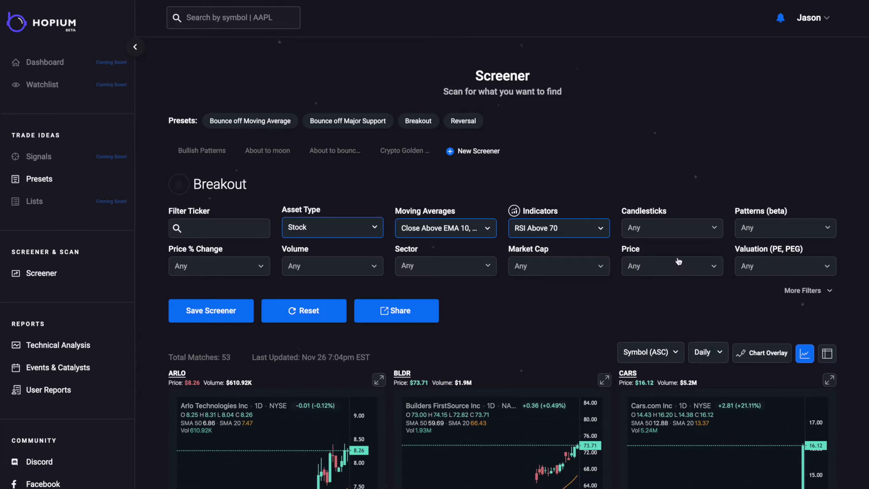
Look over the candlestick types and chart patterns available as filters without selecting any
{"action": "left_click", "coordinate": [683, 230]}
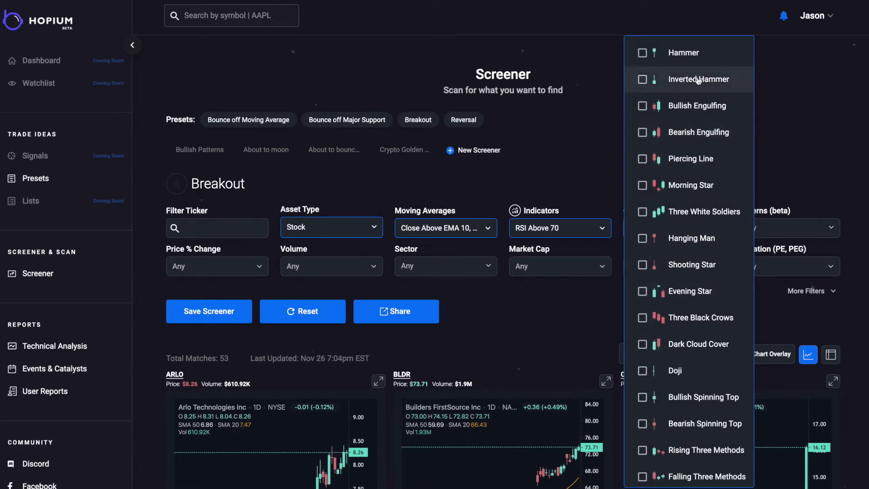
{"action": "left_click", "coordinate": [785, 123]}
{"action": "left_click", "coordinate": [777, 230]}
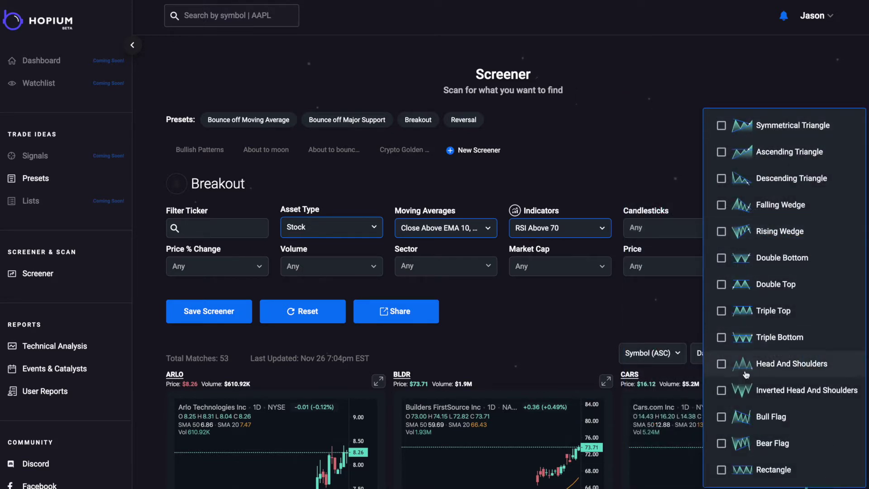
{"action": "left_click", "coordinate": [610, 159]}
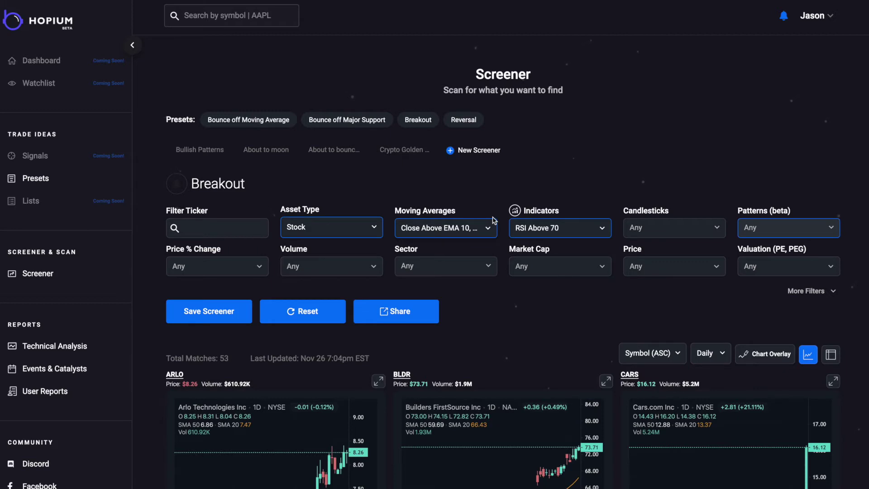
Load the saved Crypto Golden Cross screener and inspect the operators available in its moving average condition
{"action": "left_click", "coordinate": [400, 153]}
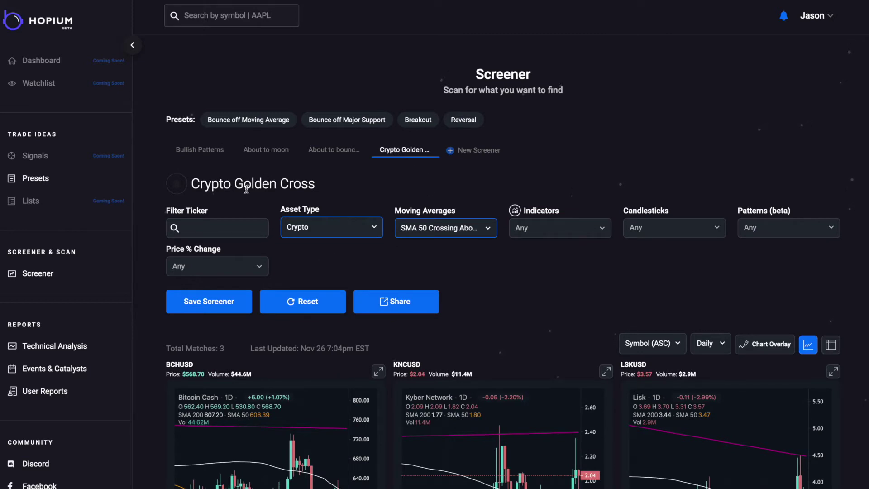
{"action": "left_click", "coordinate": [204, 183]}
{"action": "left_click", "coordinate": [401, 183]}
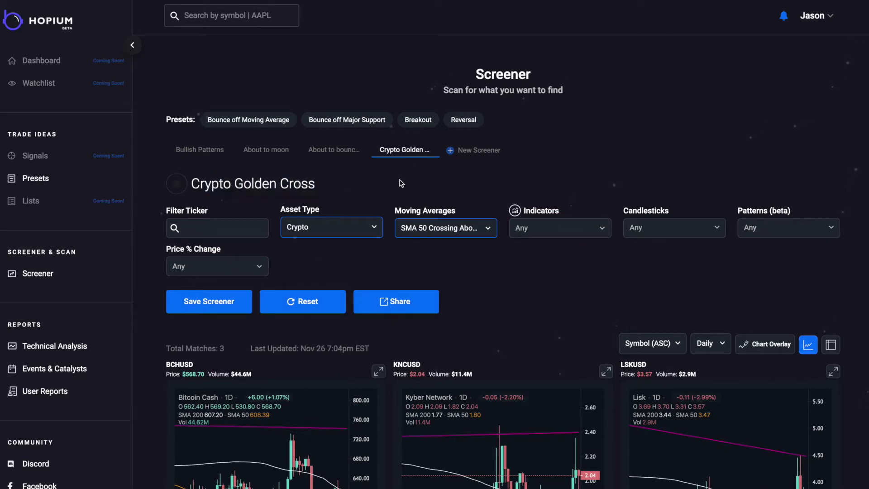
{"action": "left_click", "coordinate": [440, 228]}
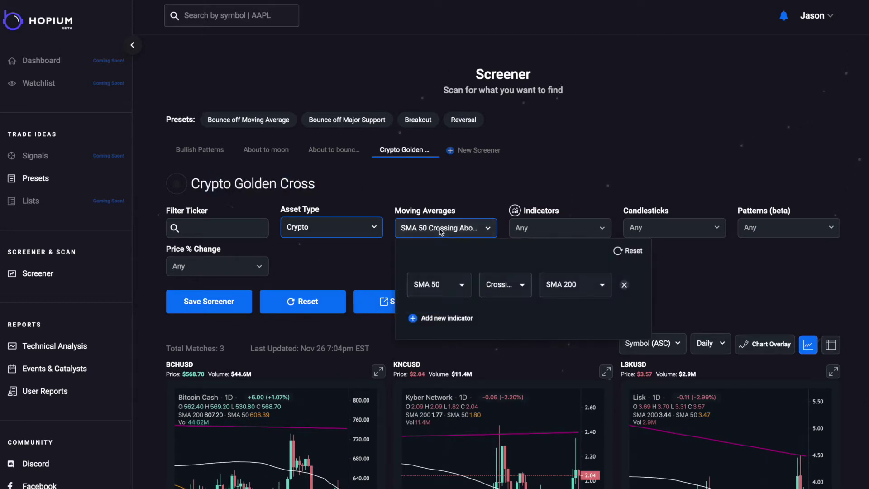
{"action": "left_click", "coordinate": [514, 289]}
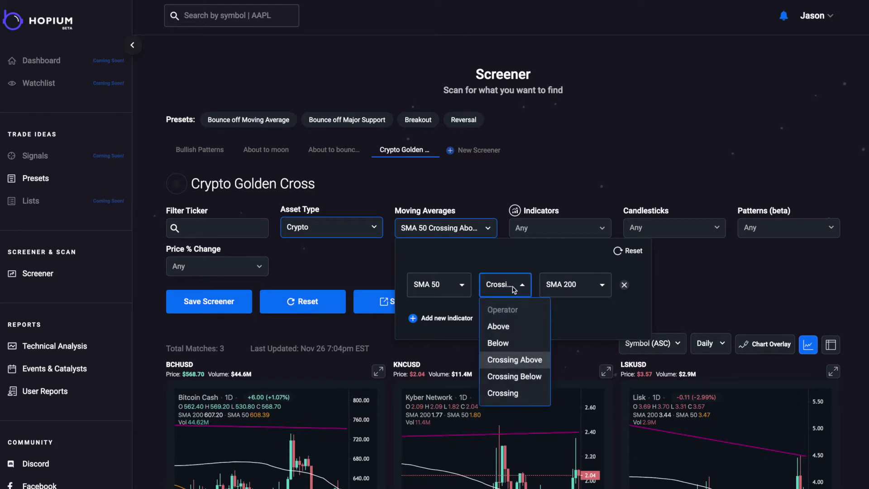
{"action": "left_click", "coordinate": [677, 291]}
{"action": "left_click", "coordinate": [677, 290]}
Check the available asset types and examine the charts matching the Crypto Golden Cross screener
{"action": "left_click", "coordinate": [332, 232]}
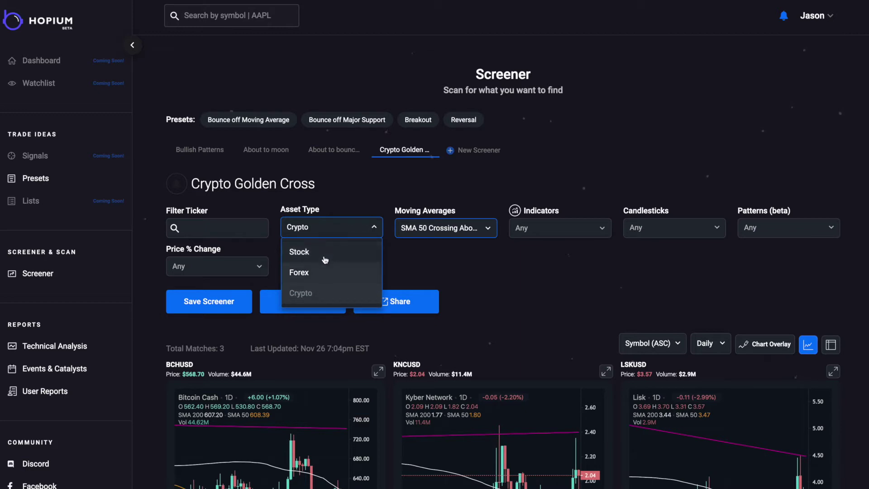
{"action": "left_click", "coordinate": [566, 315]}
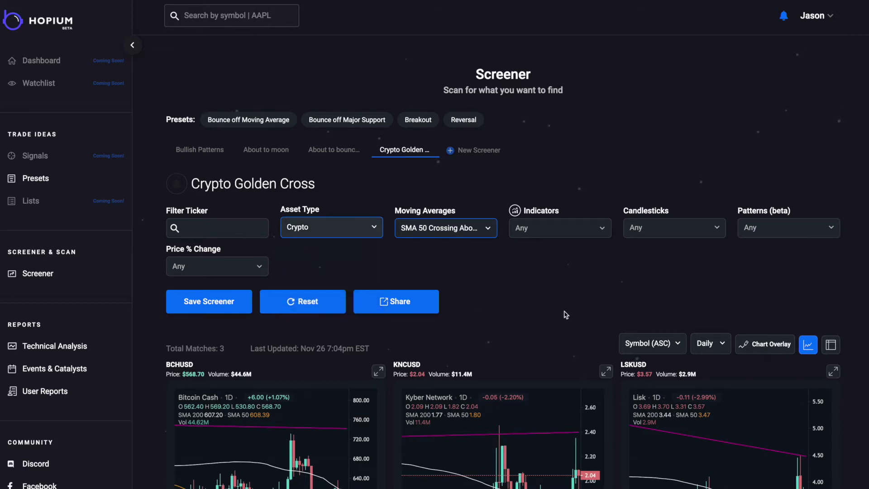
{"action": "scroll", "coordinate": [566, 315], "scroll_direction": "down", "scroll_amount": 6}
{"action": "scroll", "coordinate": [565, 314], "scroll_direction": "up", "scroll_amount": 1}
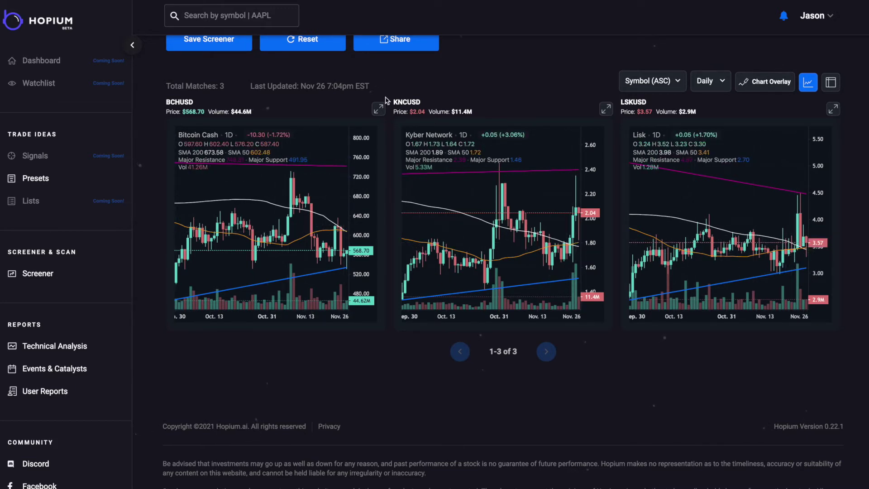
{"action": "scroll", "coordinate": [572, 62], "scroll_direction": "up", "scroll_amount": 6}
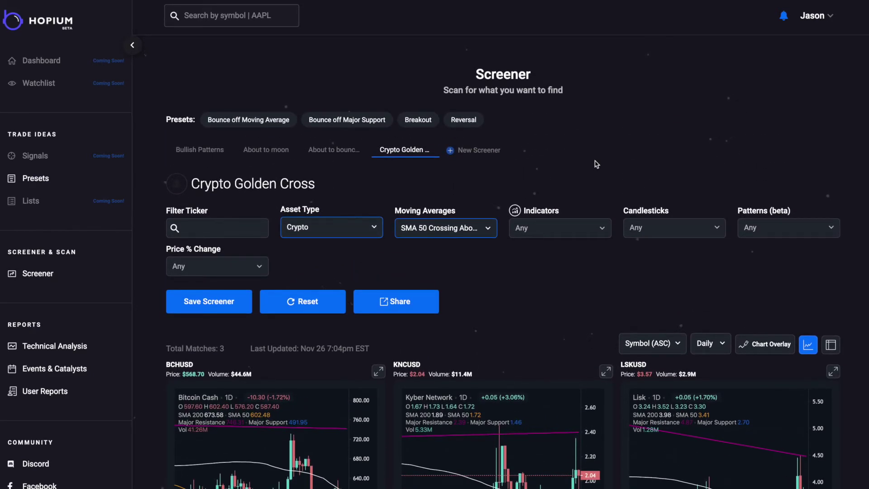
Start a new screener with the asset type set to Stock
{"action": "left_click", "coordinate": [485, 152]}
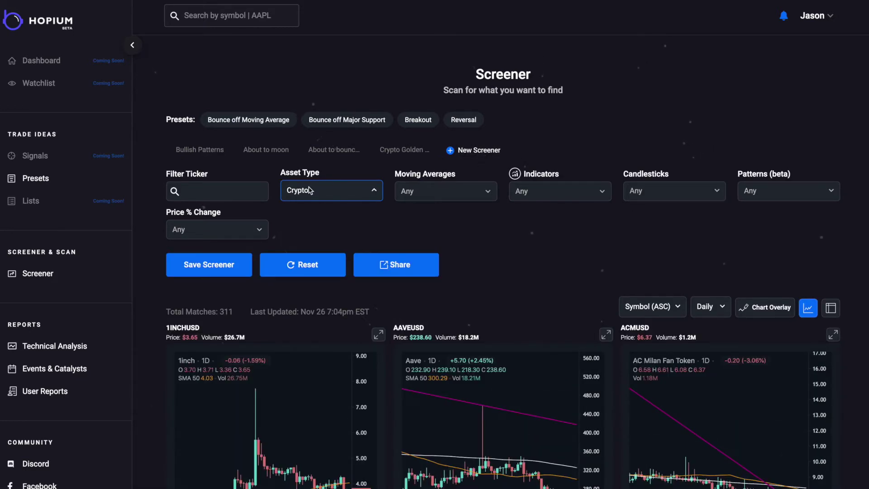
{"action": "left_click", "coordinate": [314, 217]}
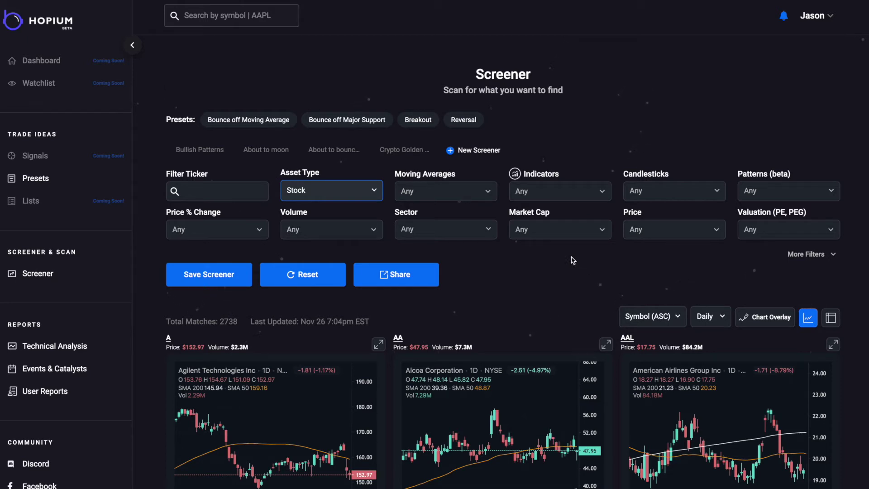
Add a moving average condition that filters for Close Crossing Above Bollinger Band (L)
{"action": "left_click", "coordinate": [470, 194]}
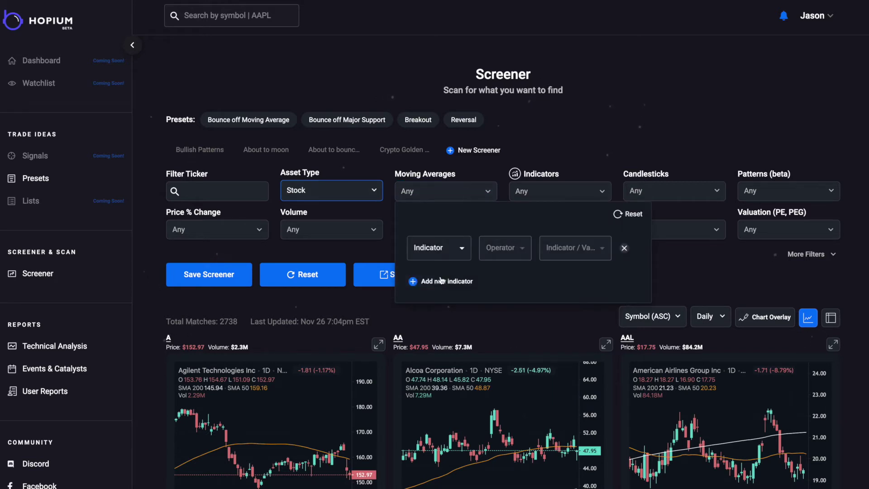
{"action": "left_click", "coordinate": [449, 247]}
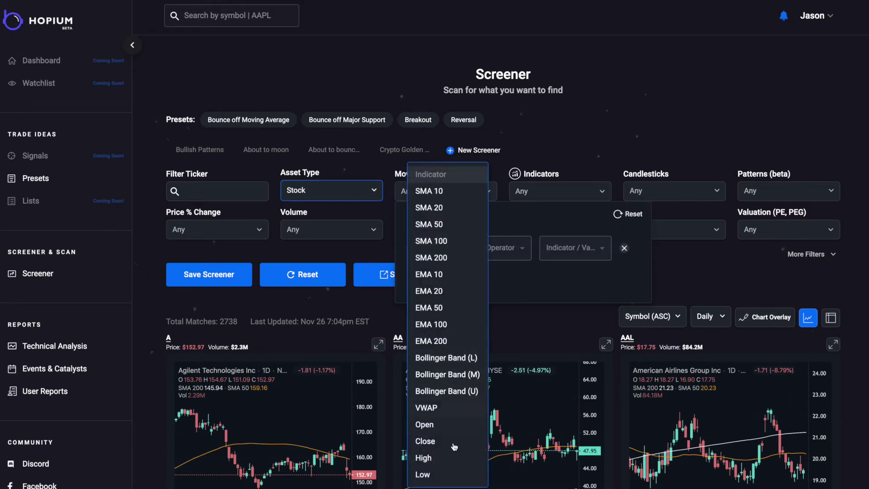
{"action": "left_click", "coordinate": [454, 447]}
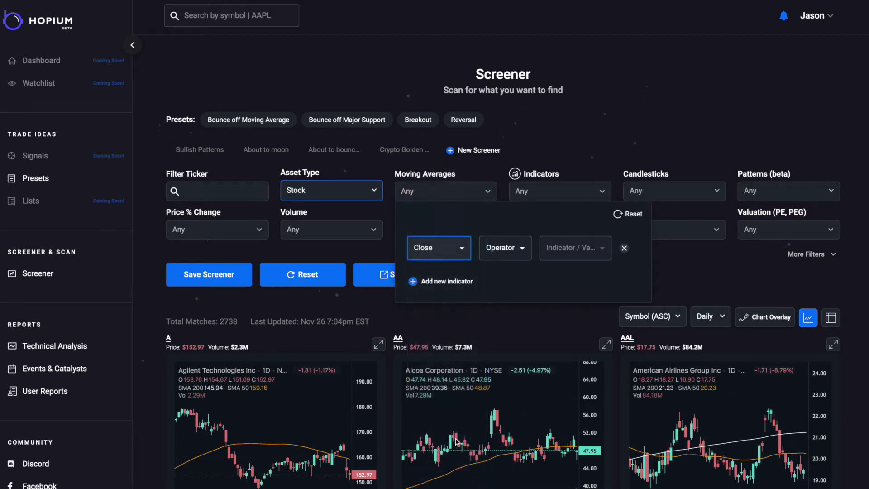
{"action": "left_click", "coordinate": [497, 247]}
{"action": "left_click", "coordinate": [513, 323]}
{"action": "left_click", "coordinate": [584, 248]}
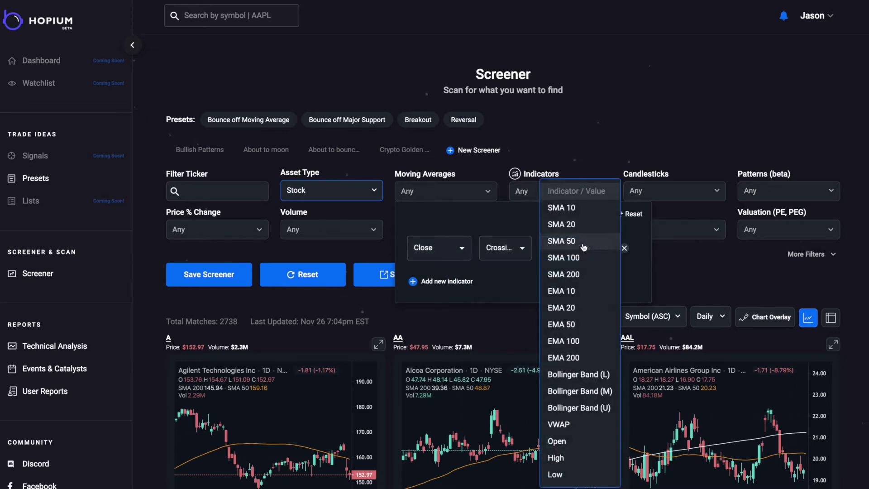
{"action": "left_click", "coordinate": [589, 382]}
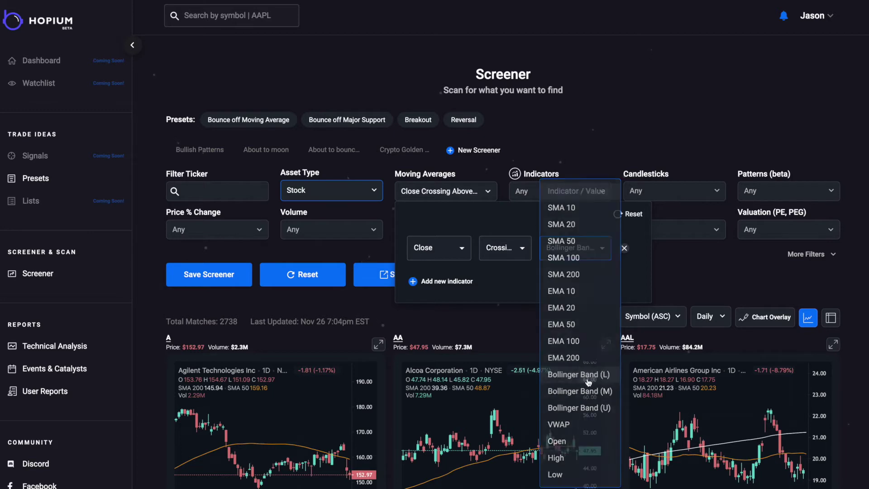
{"action": "left_click", "coordinate": [686, 269]}
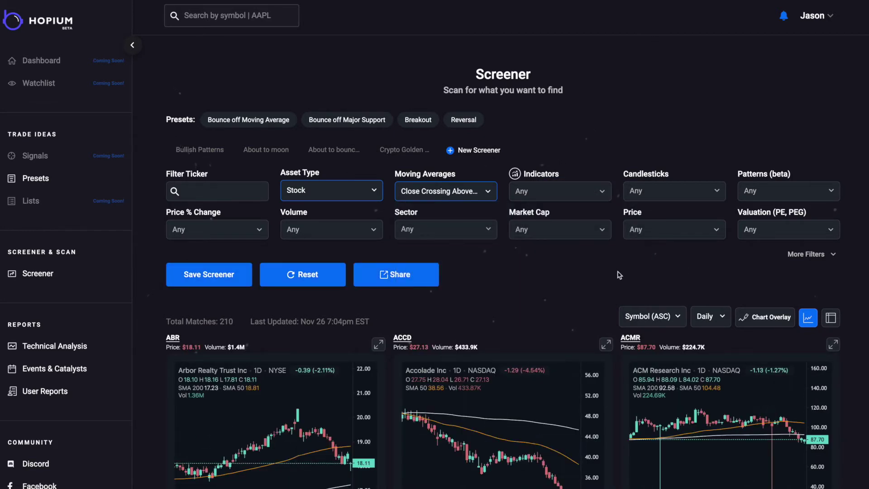
Replace the SMA 50, SMA 200, Major Resistance and Major Support overlays on the result charts with the BBand overlay
{"action": "scroll", "coordinate": [619, 275], "scroll_direction": "down", "scroll_amount": 5}
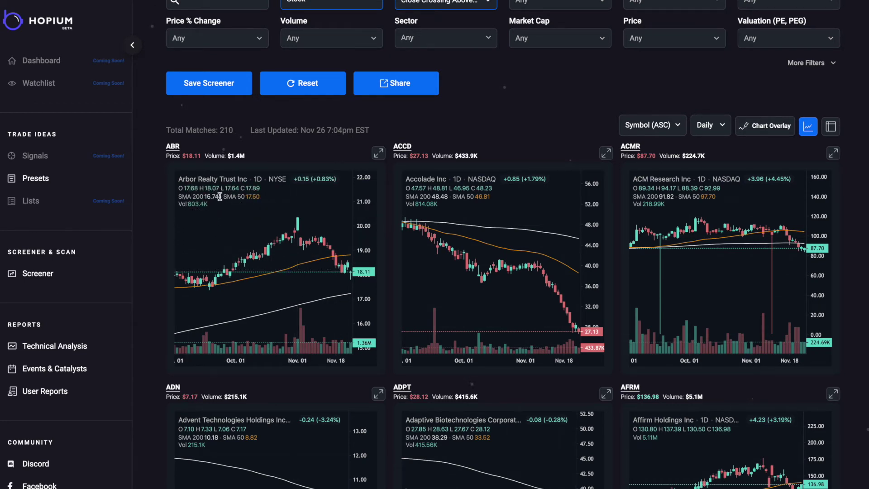
{"action": "left_click", "coordinate": [756, 132]}
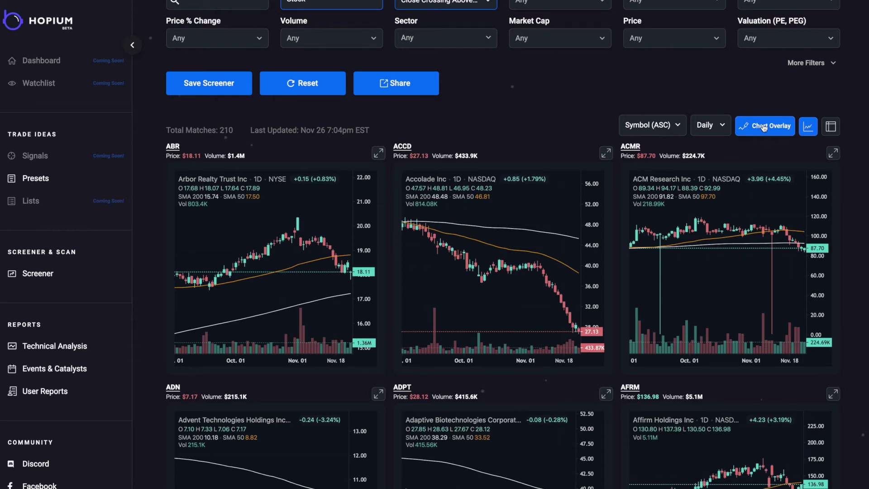
{"action": "left_click", "coordinate": [764, 127]}
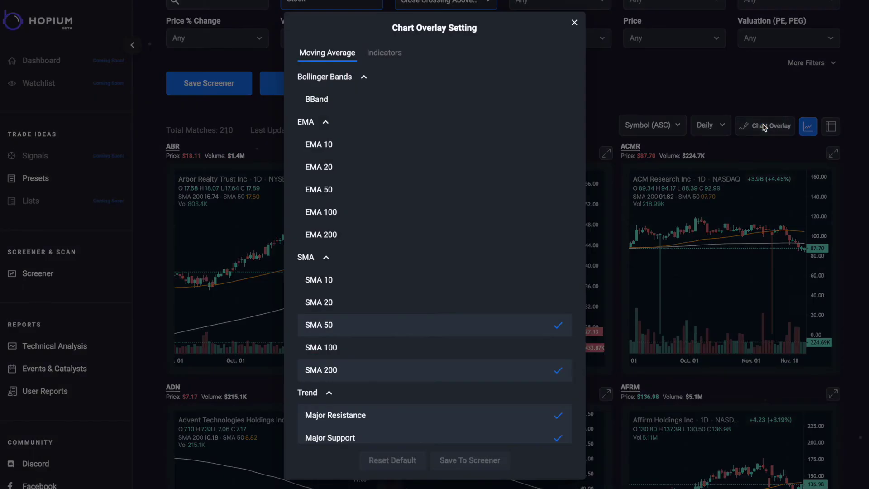
{"action": "left_click", "coordinate": [501, 327]}
{"action": "left_click", "coordinate": [503, 375]}
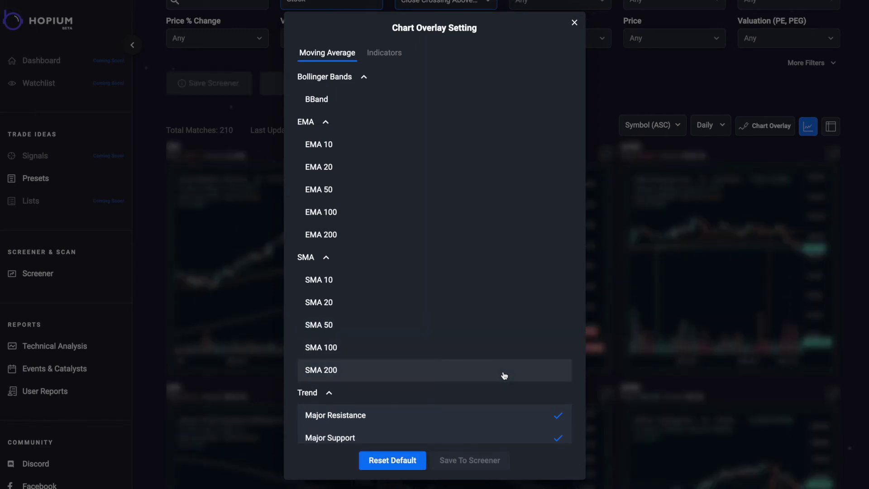
{"action": "left_click", "coordinate": [523, 422]}
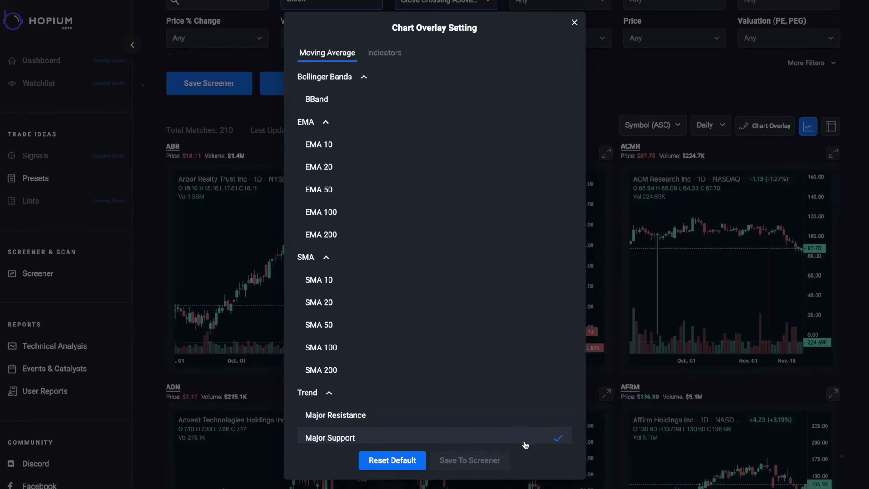
{"action": "left_click", "coordinate": [525, 441]}
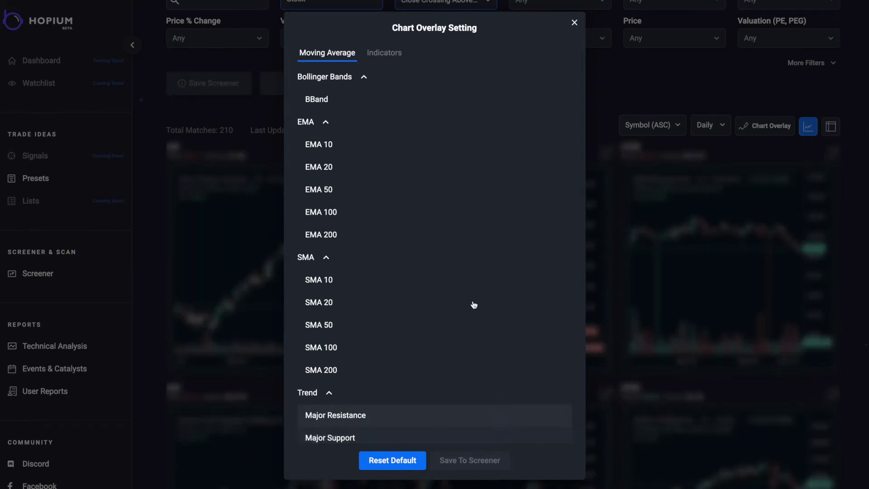
{"action": "left_click", "coordinate": [331, 100]}
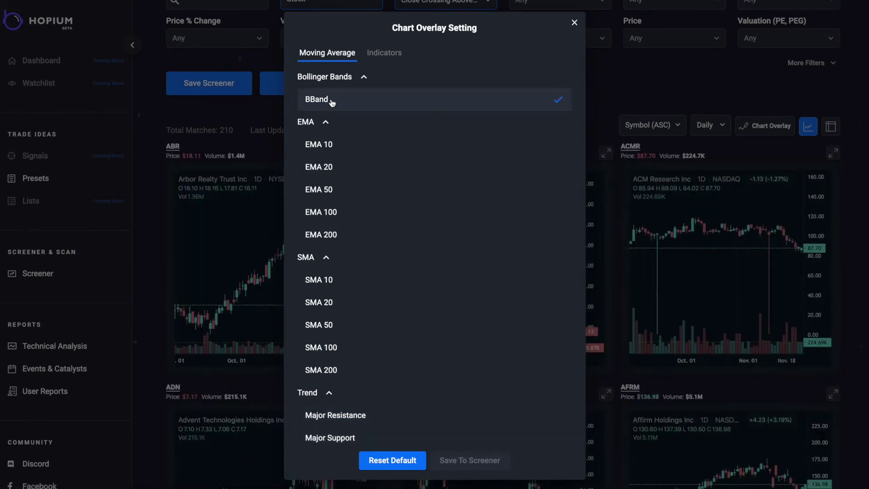
{"action": "left_click", "coordinate": [575, 24]}
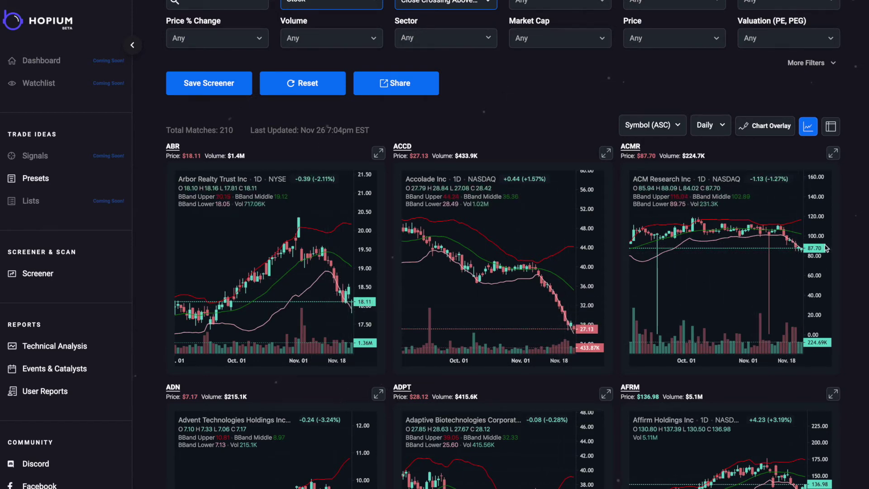
Add a second moving average condition to the screener that requires SMA 50 Above SMA 200
{"action": "scroll", "coordinate": [859, 257], "scroll_direction": "down", "scroll_amount": 13}
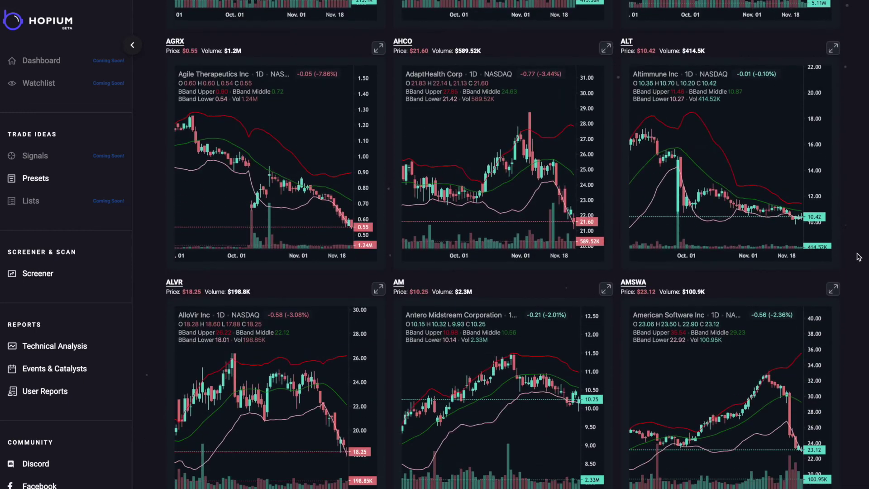
{"action": "scroll", "coordinate": [859, 257], "scroll_direction": "down", "scroll_amount": 3}
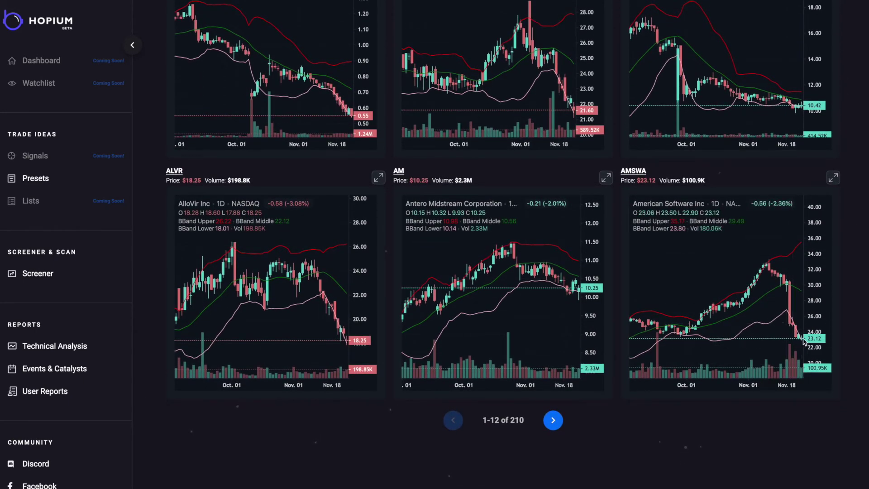
{"action": "scroll", "coordinate": [851, 266], "scroll_direction": "up", "scroll_amount": 15}
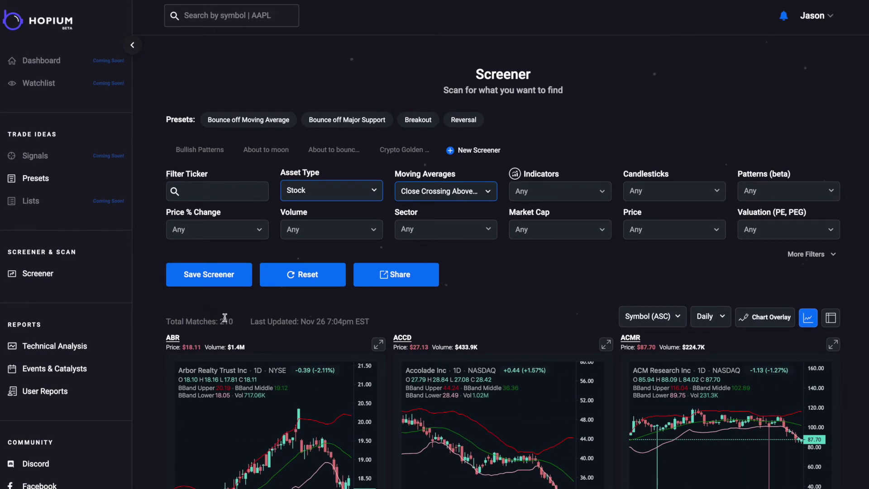
{"action": "left_click", "coordinate": [471, 200]}
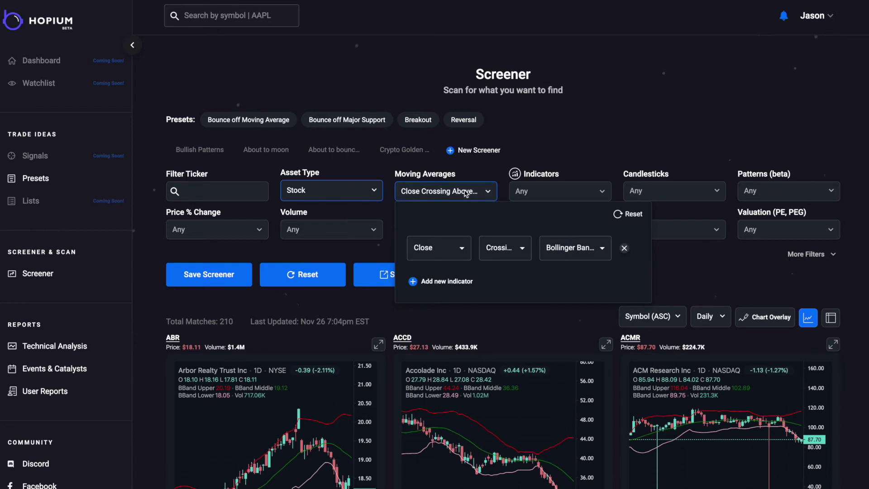
{"action": "left_click", "coordinate": [445, 282]}
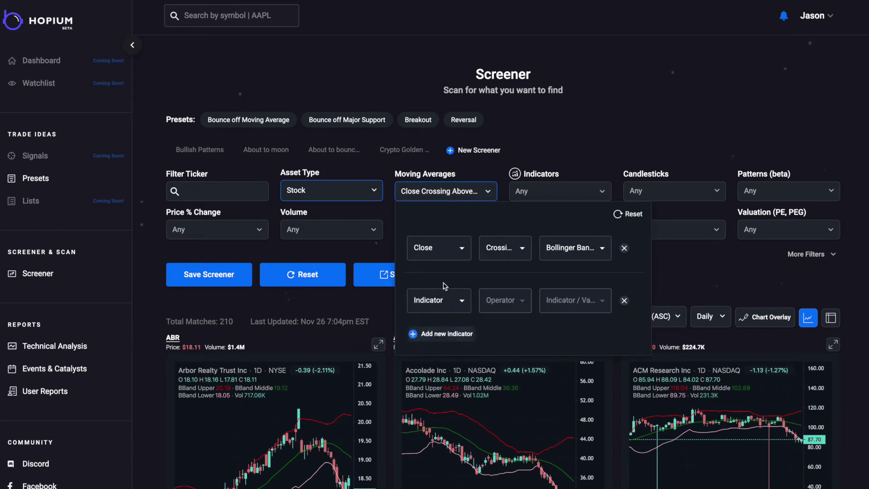
{"action": "left_click", "coordinate": [448, 301]}
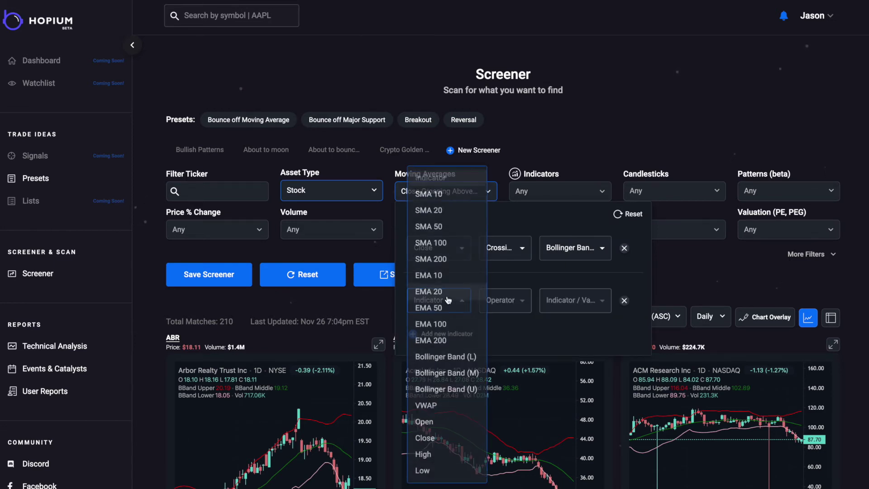
{"action": "left_click", "coordinate": [442, 225]}
{"action": "left_click", "coordinate": [502, 301]}
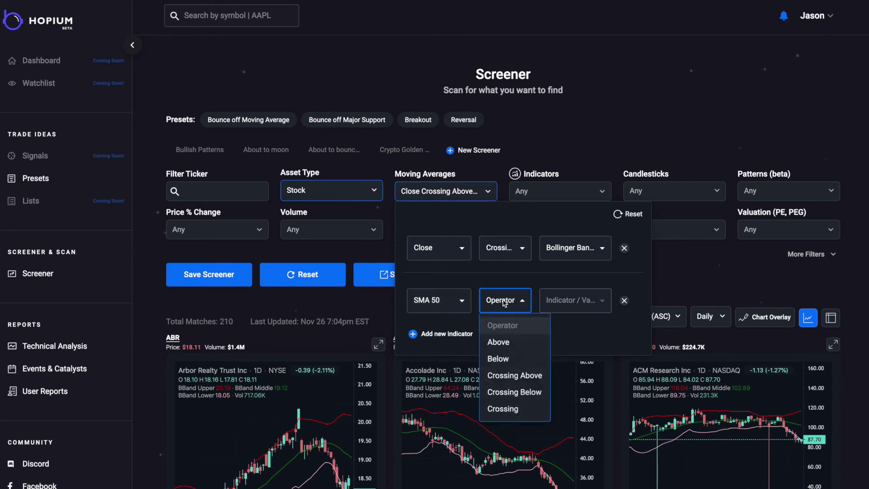
{"action": "left_click", "coordinate": [500, 342]}
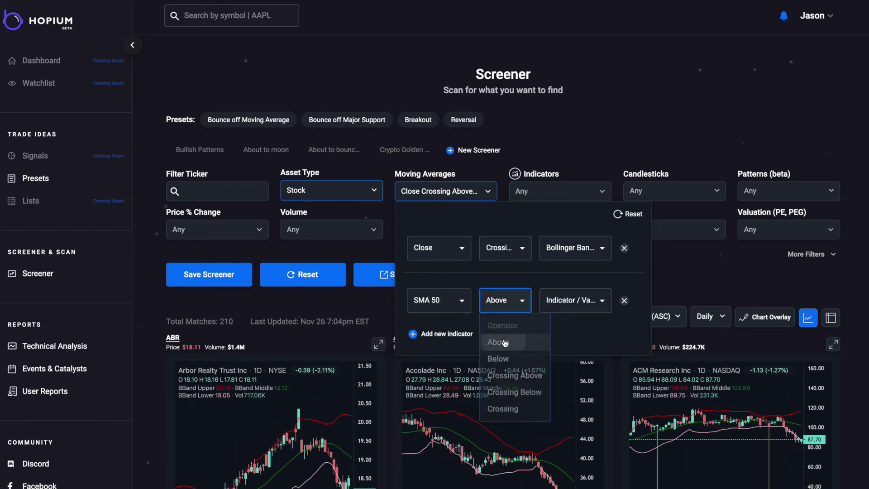
{"action": "left_click", "coordinate": [563, 300]}
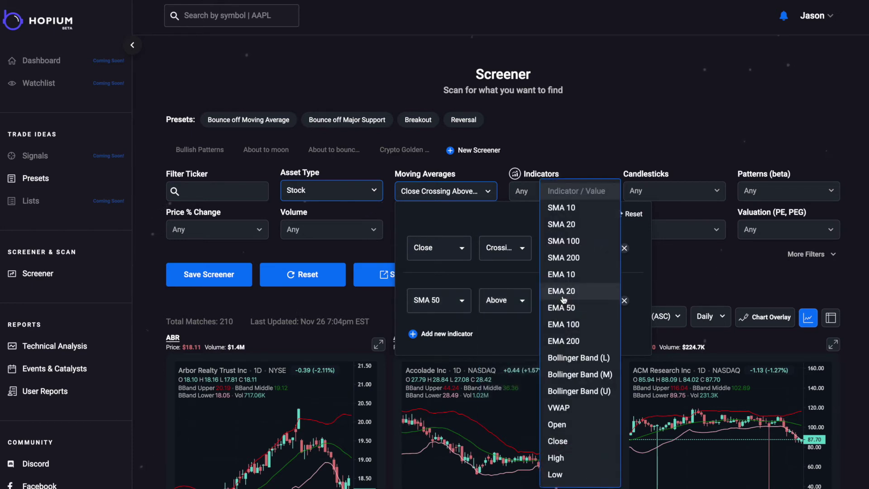
{"action": "left_click", "coordinate": [582, 261]}
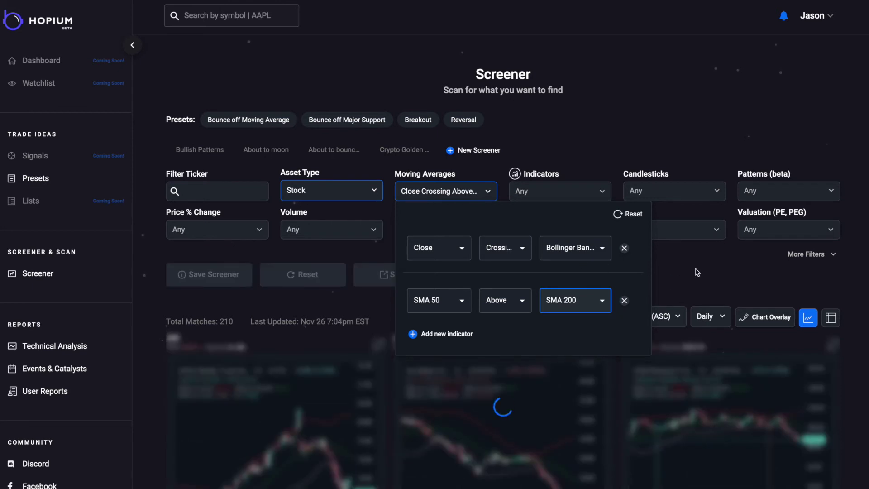
{"action": "left_click", "coordinate": [697, 272]}
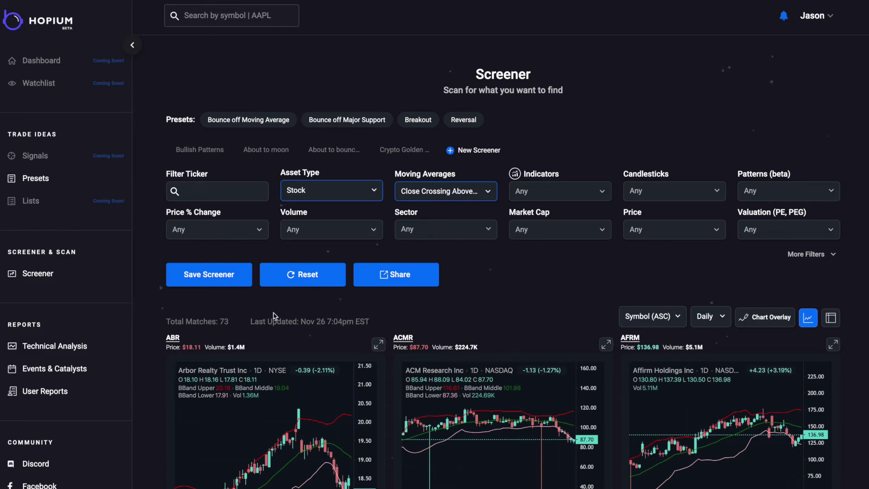
Restrict the market cap to greater than 10B with the Large Cap preset
{"action": "scroll", "coordinate": [616, 290], "scroll_direction": "down", "scroll_amount": 8}
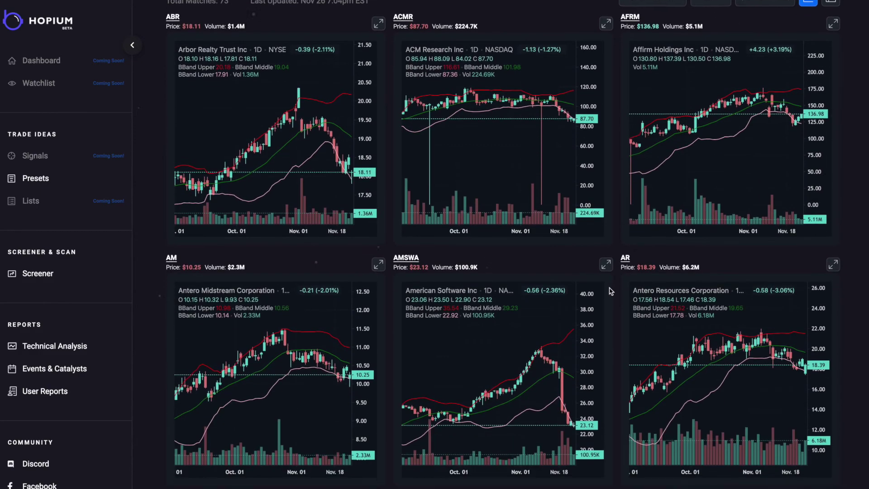
{"action": "scroll", "coordinate": [611, 291], "scroll_direction": "up", "scroll_amount": 8}
{"action": "scroll", "coordinate": [611, 291], "scroll_direction": "up", "scroll_amount": 1}
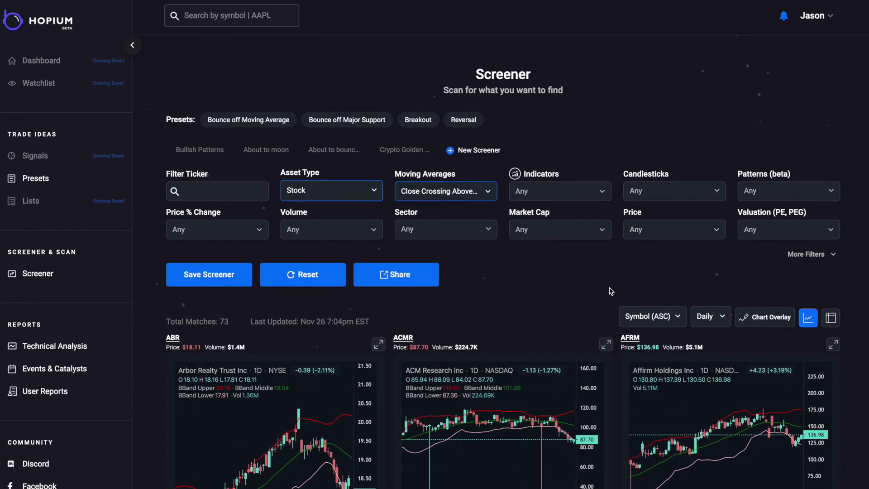
{"action": "left_click", "coordinate": [566, 230]}
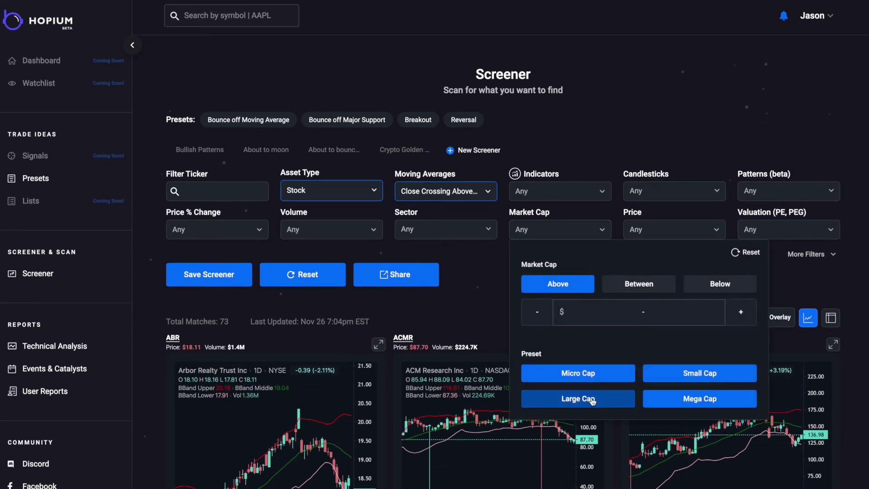
{"action": "left_click", "coordinate": [592, 399]}
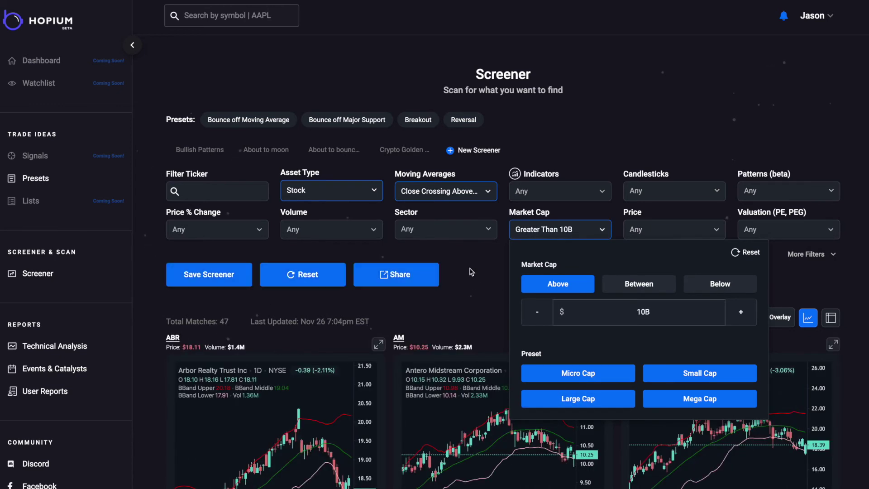
{"action": "left_click", "coordinate": [460, 280]}
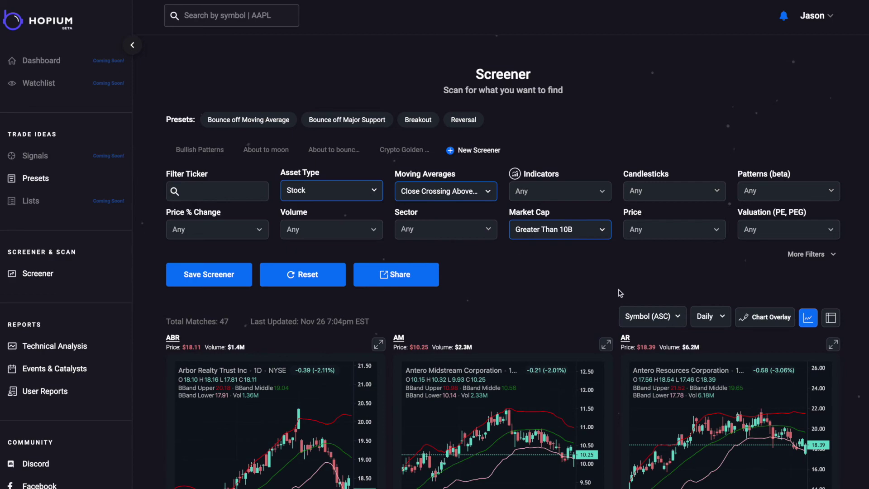
Save the current filters as a new screener named "About to bounce"
{"action": "scroll", "coordinate": [622, 292], "scroll_direction": "down", "scroll_amount": 10}
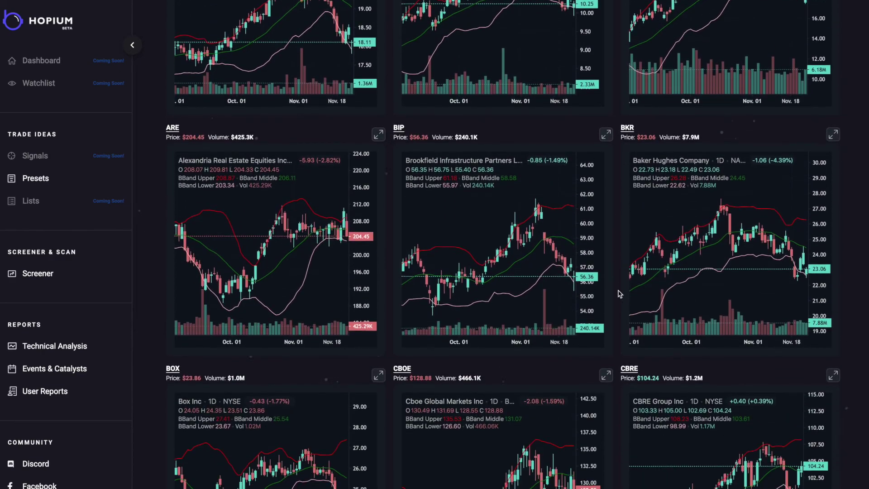
{"action": "scroll", "coordinate": [620, 293], "scroll_direction": "down", "scroll_amount": 8}
{"action": "scroll", "coordinate": [620, 293], "scroll_direction": "up", "scroll_amount": 2}
{"action": "scroll", "coordinate": [620, 293], "scroll_direction": "up", "scroll_amount": 10}
{"action": "left_click", "coordinate": [201, 282]}
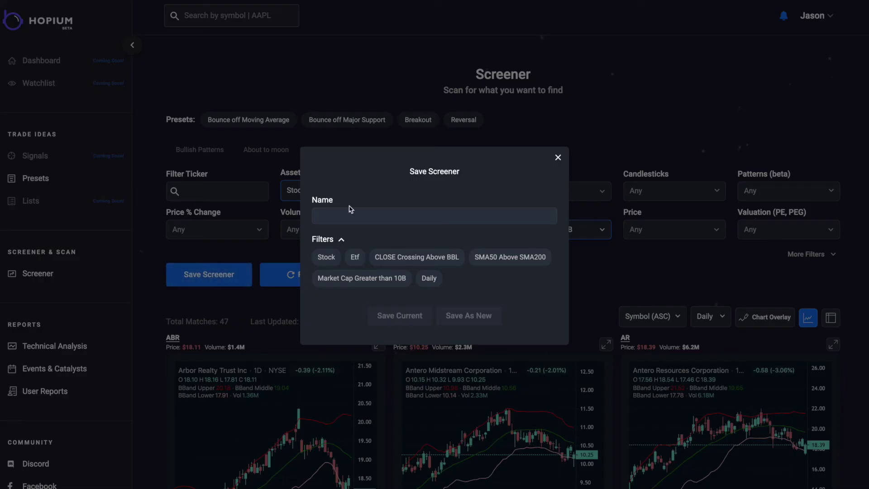
{"action": "left_click", "coordinate": [346, 216]}
{"action": "type", "text": "About to bounce"}
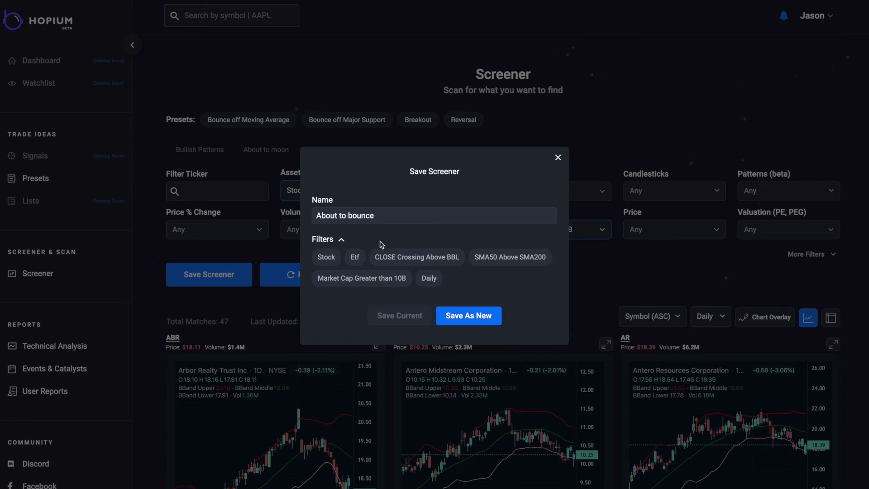
{"action": "left_click", "coordinate": [460, 316]}
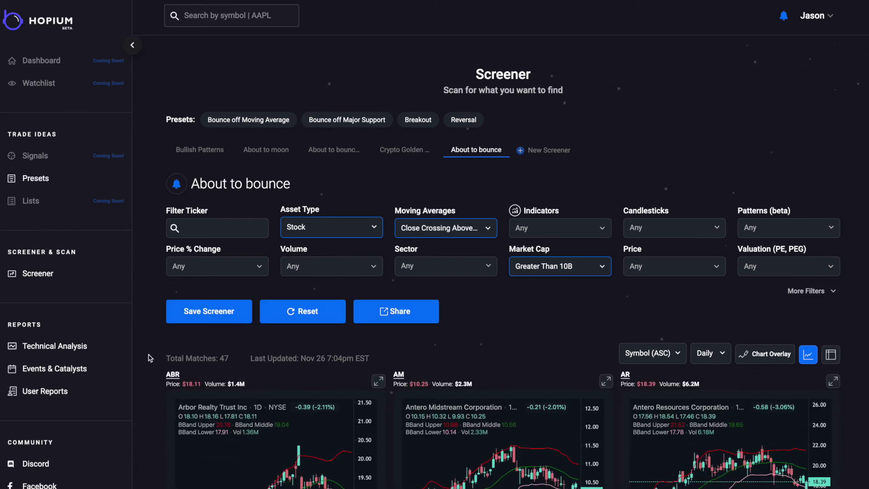
Expand the additional filters and limit the matches to stocks in the r/WallStreetBets subreddit
{"action": "scroll", "coordinate": [151, 373], "scroll_direction": "down", "scroll_amount": 1}
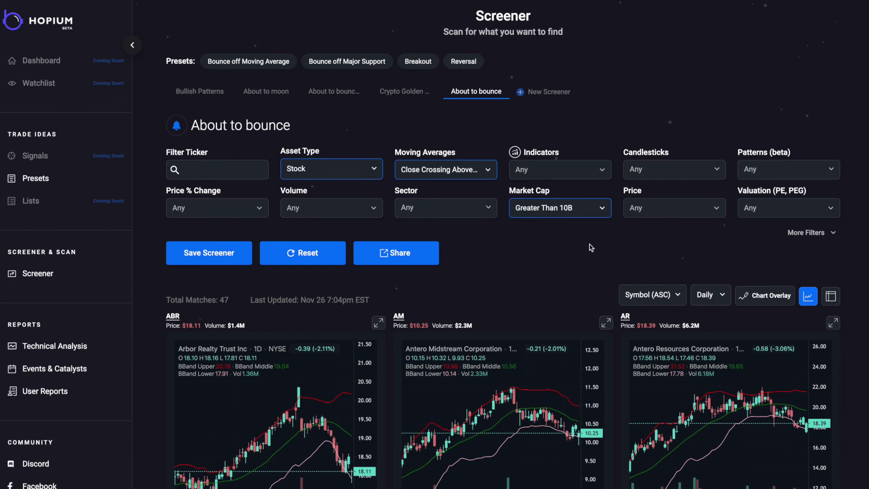
{"action": "scroll", "coordinate": [613, 260], "scroll_direction": "down", "scroll_amount": 3}
{"action": "scroll", "coordinate": [612, 260], "scroll_direction": "up", "scroll_amount": 3}
{"action": "scroll", "coordinate": [612, 262], "scroll_direction": "up", "scroll_amount": 2}
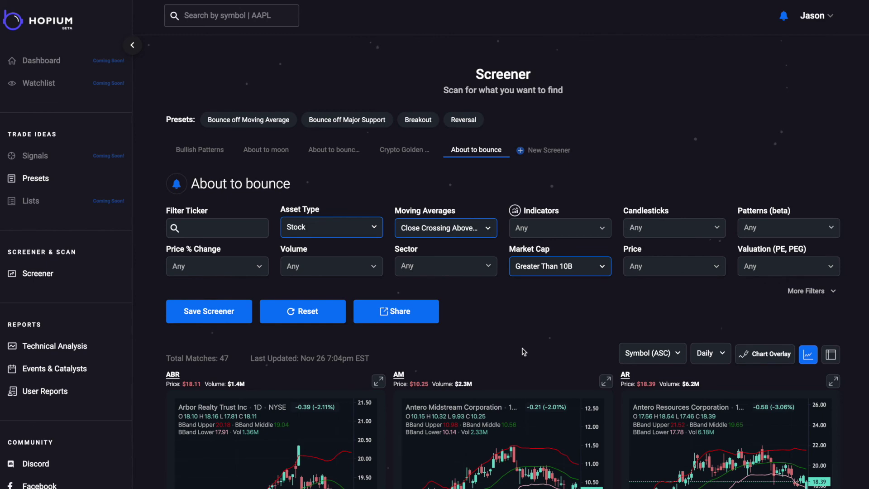
{"action": "left_click", "coordinate": [812, 292]}
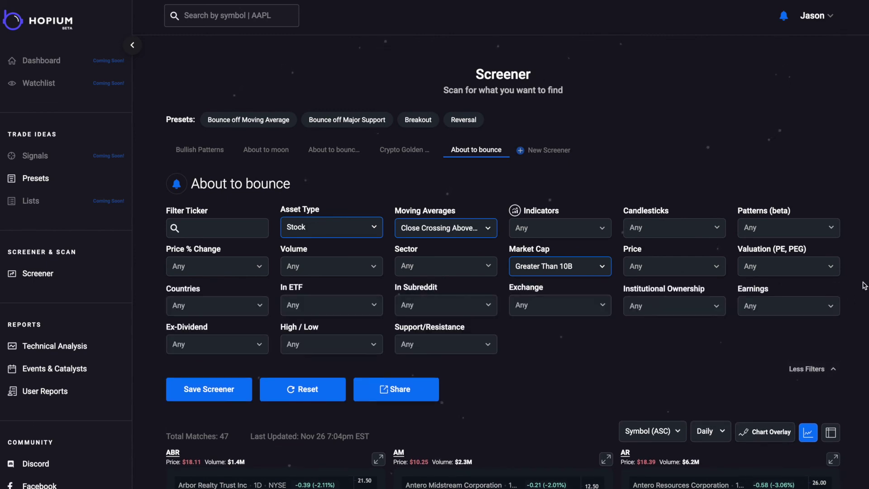
{"action": "scroll", "coordinate": [865, 286], "scroll_direction": "down", "scroll_amount": 3}
{"action": "scroll", "coordinate": [864, 286], "scroll_direction": "down", "scroll_amount": 2}
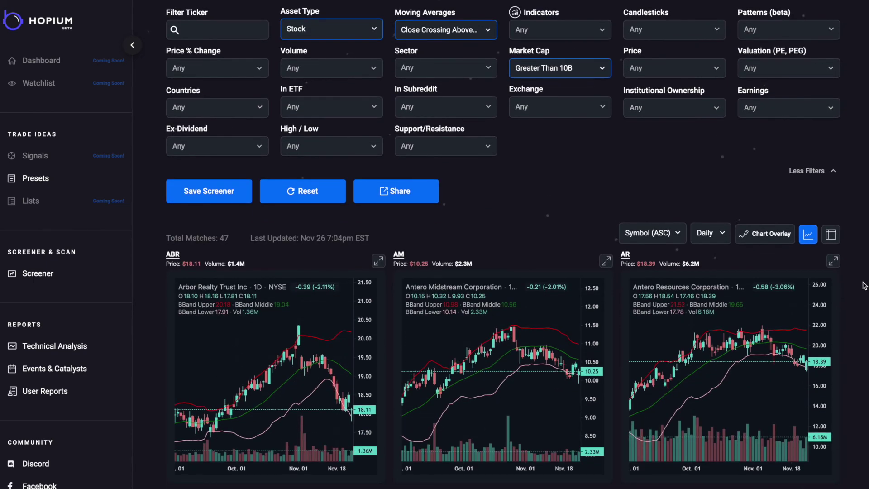
{"action": "scroll", "coordinate": [864, 285], "scroll_direction": "down", "scroll_amount": 1}
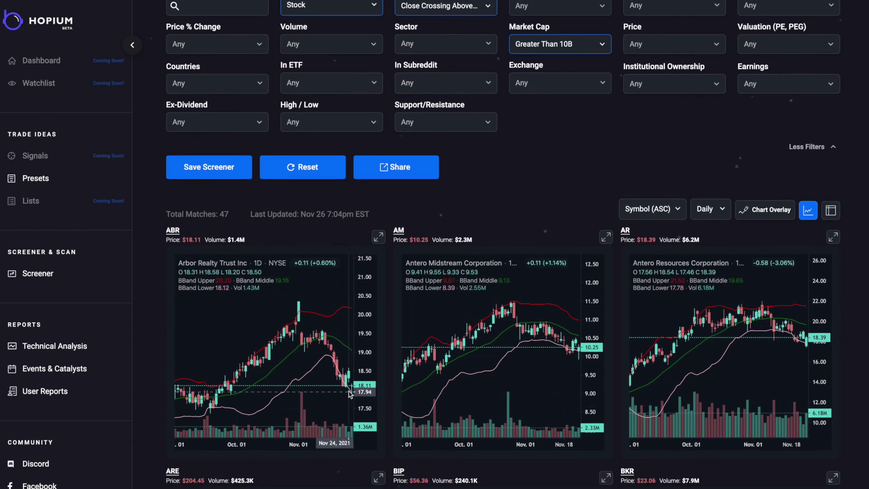
{"action": "left_click", "coordinate": [460, 83]}
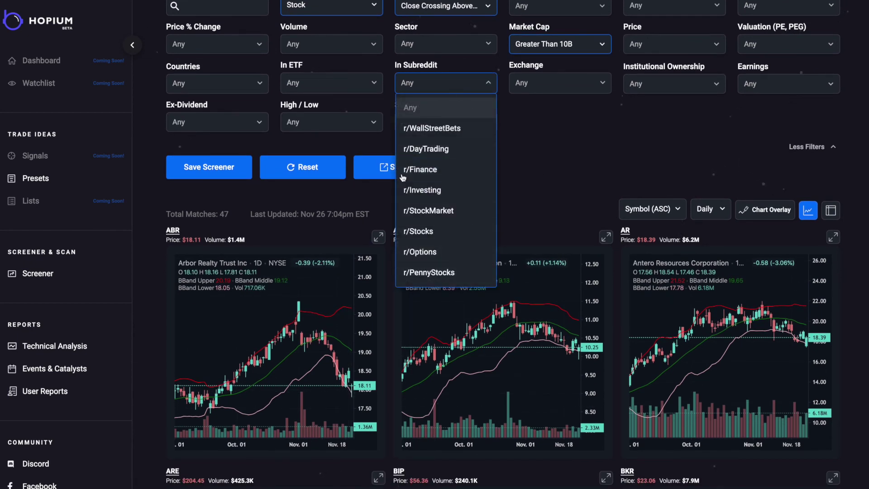
{"action": "left_click", "coordinate": [438, 130]}
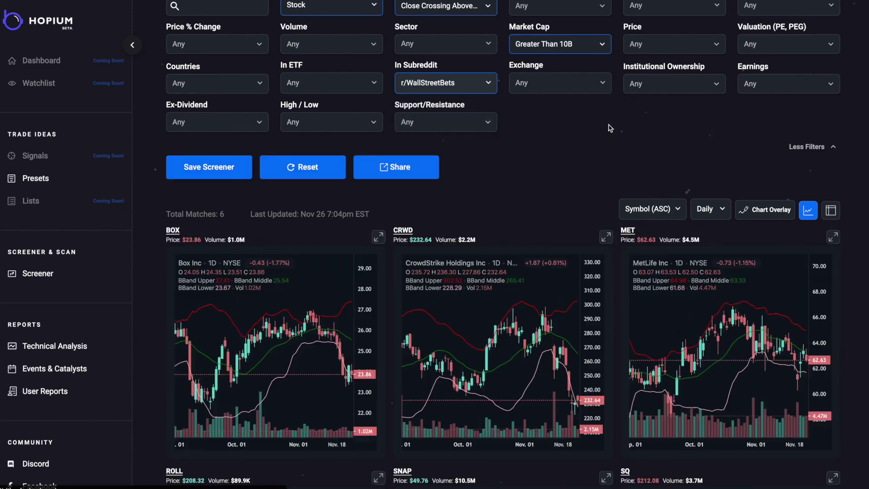
Examine the daily charts of all stocks matching the r/WallStreetBets and Greater Than 10B filters in the About to bounce screener
{"action": "scroll", "coordinate": [611, 127], "scroll_direction": "up", "scroll_amount": 3}
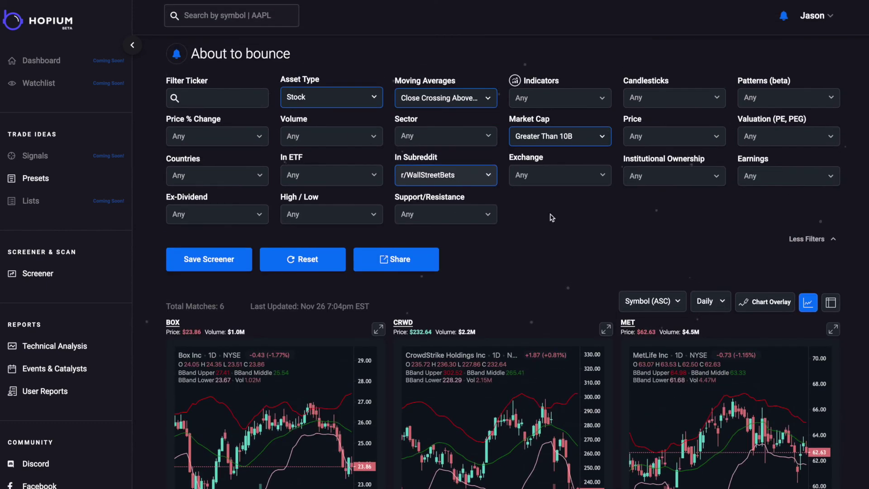
{"action": "scroll", "coordinate": [605, 262], "scroll_direction": "down", "scroll_amount": 3}
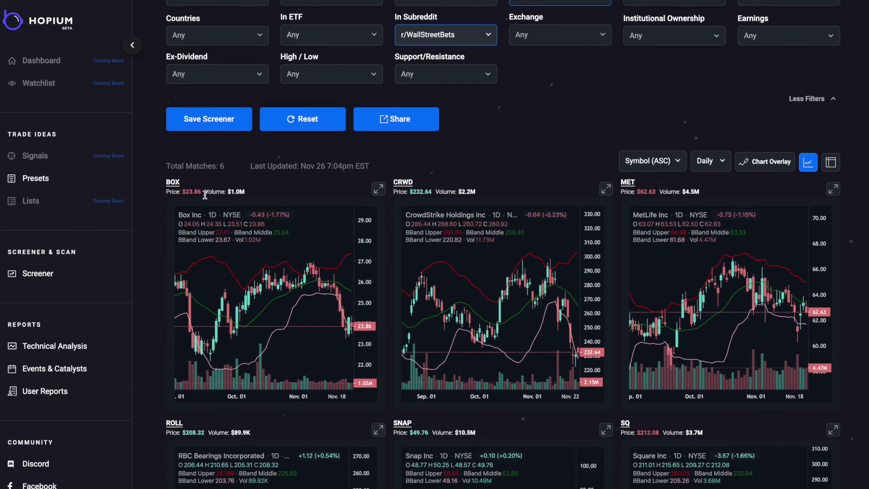
{"action": "scroll", "coordinate": [622, 122], "scroll_direction": "down", "scroll_amount": 2}
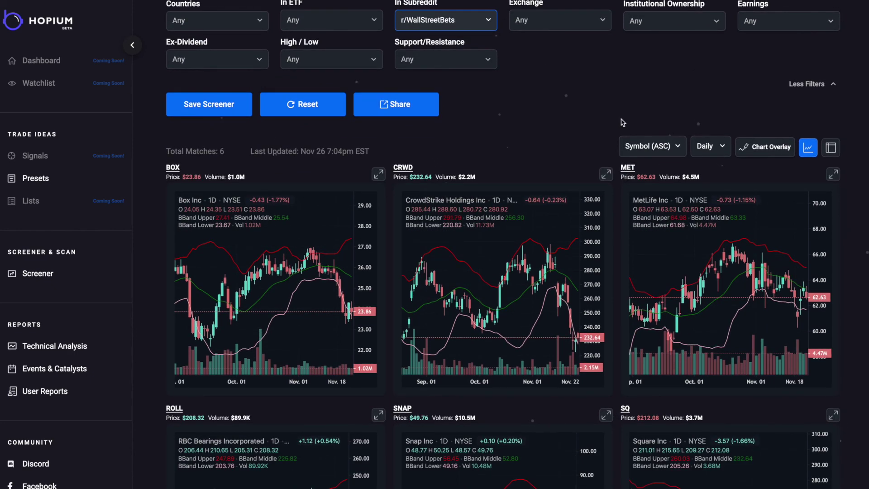
{"action": "scroll", "coordinate": [623, 122], "scroll_direction": "down", "scroll_amount": 2}
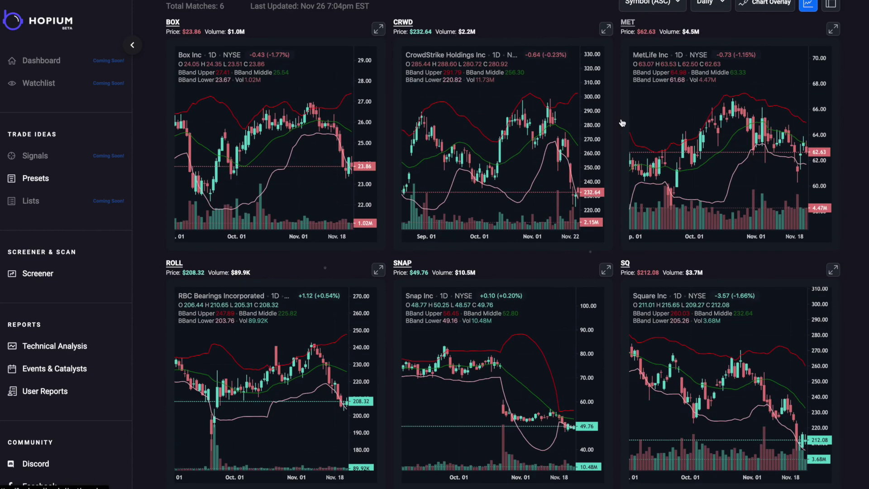
{"action": "scroll", "coordinate": [866, 272], "scroll_direction": "down", "scroll_amount": 3}
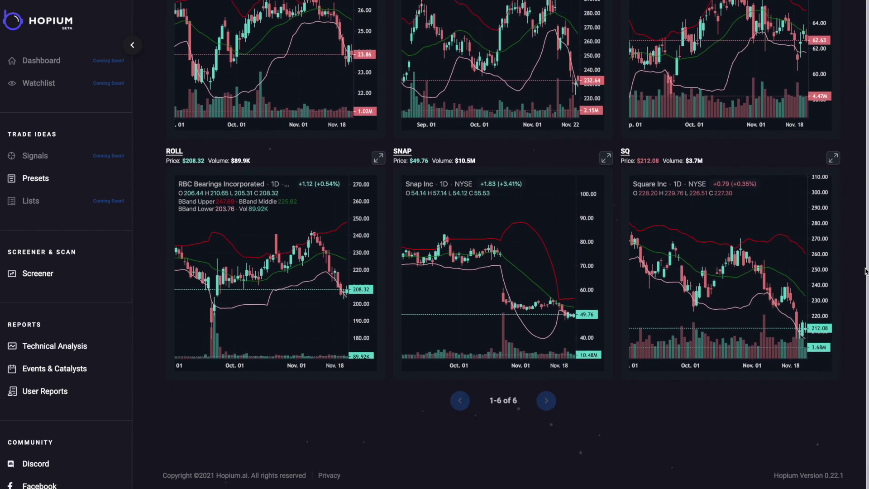
{"action": "scroll", "coordinate": [859, 121], "scroll_direction": "up", "scroll_amount": 10}
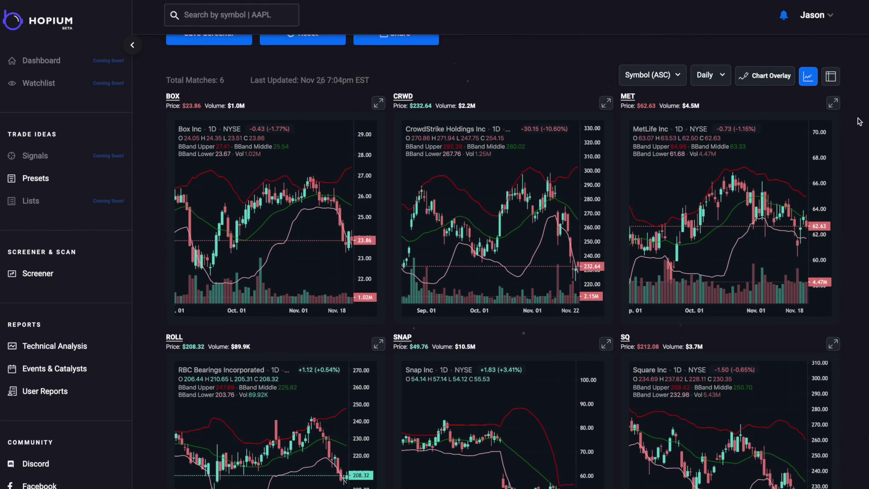
{"action": "scroll", "coordinate": [859, 122], "scroll_direction": "down", "scroll_amount": 10}
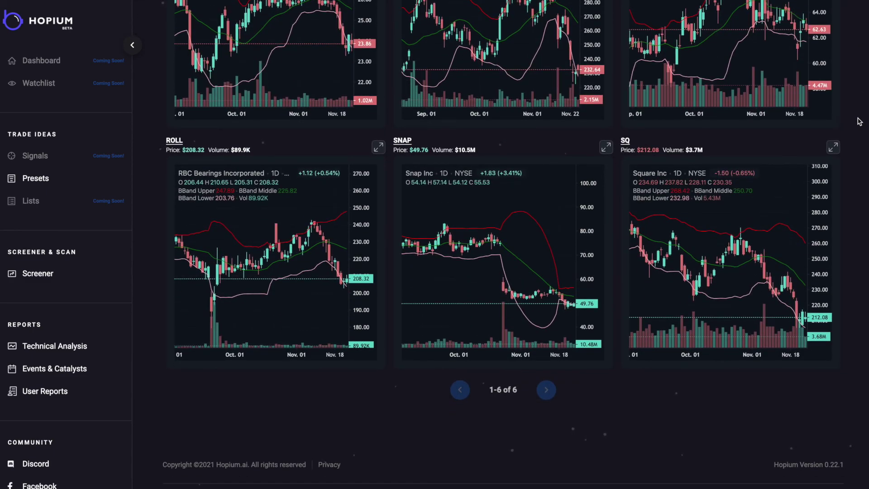
{"action": "scroll", "coordinate": [859, 122], "scroll_direction": "up", "scroll_amount": 10}
{"action": "scroll", "coordinate": [859, 122], "scroll_direction": "up", "scroll_amount": 4}
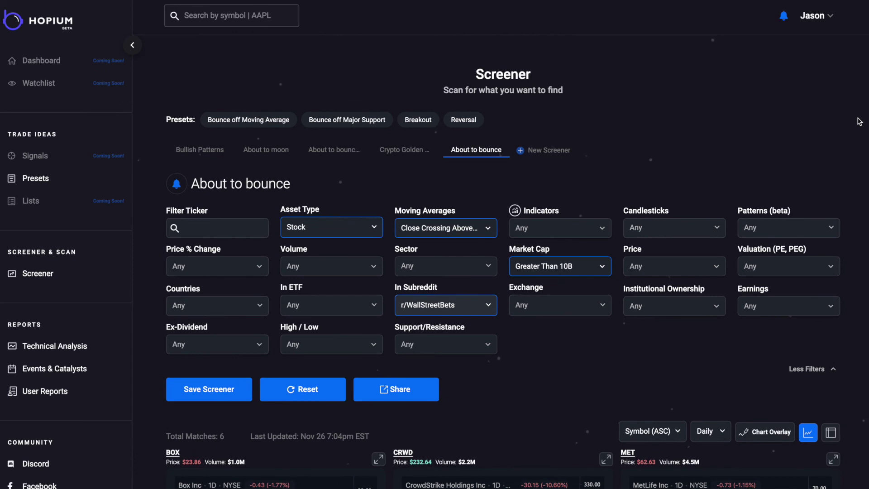